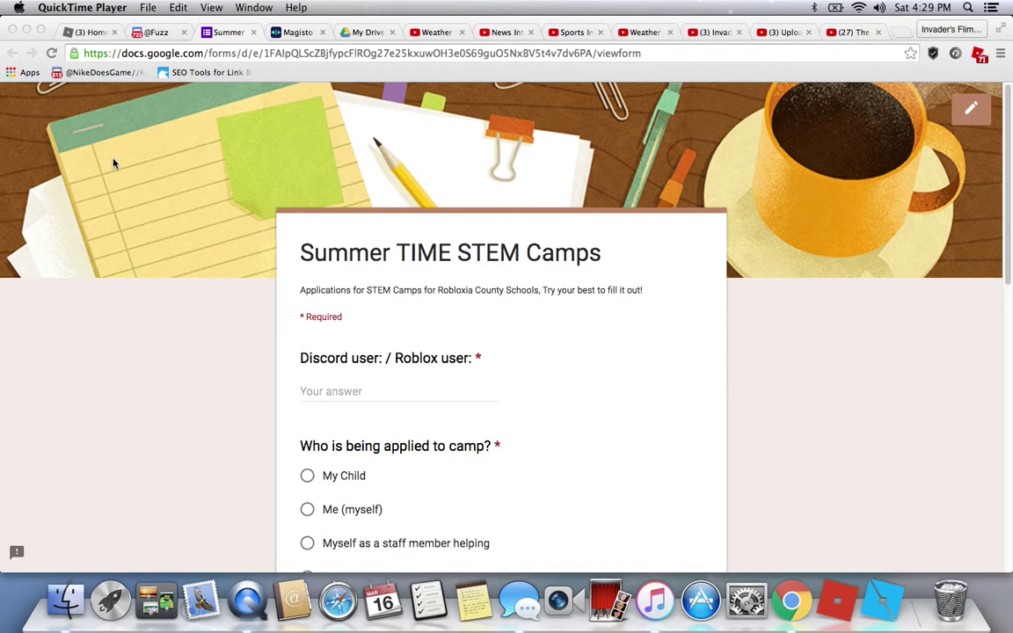
Step: Look through the Summer TIME STEM Camps application form, from its title and required-field note to the last question
left_click(112, 162)
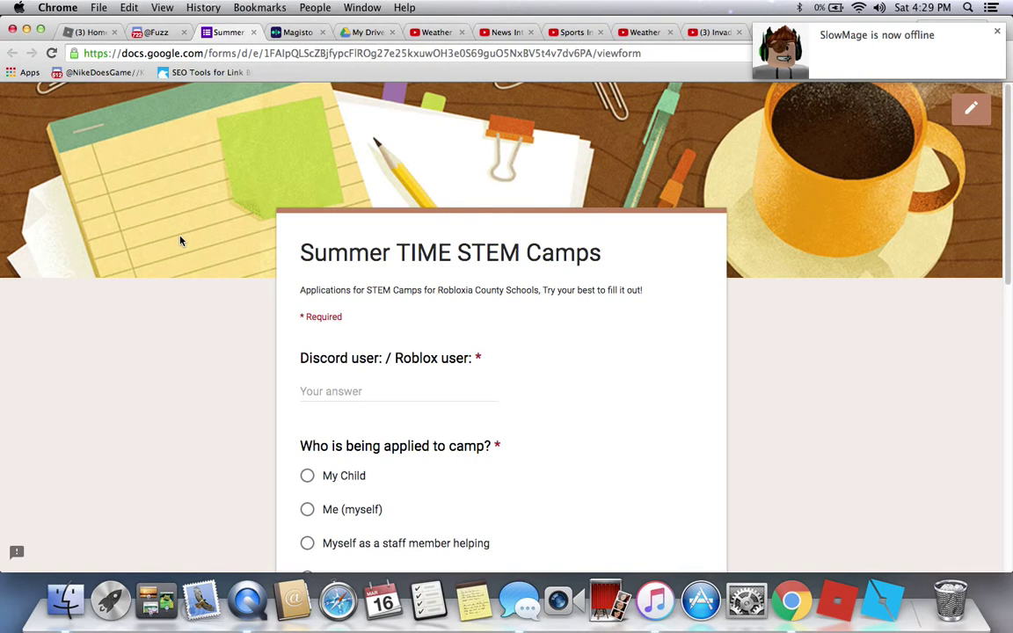
left_click_drag(301, 251, 445, 247)
left_click(391, 204)
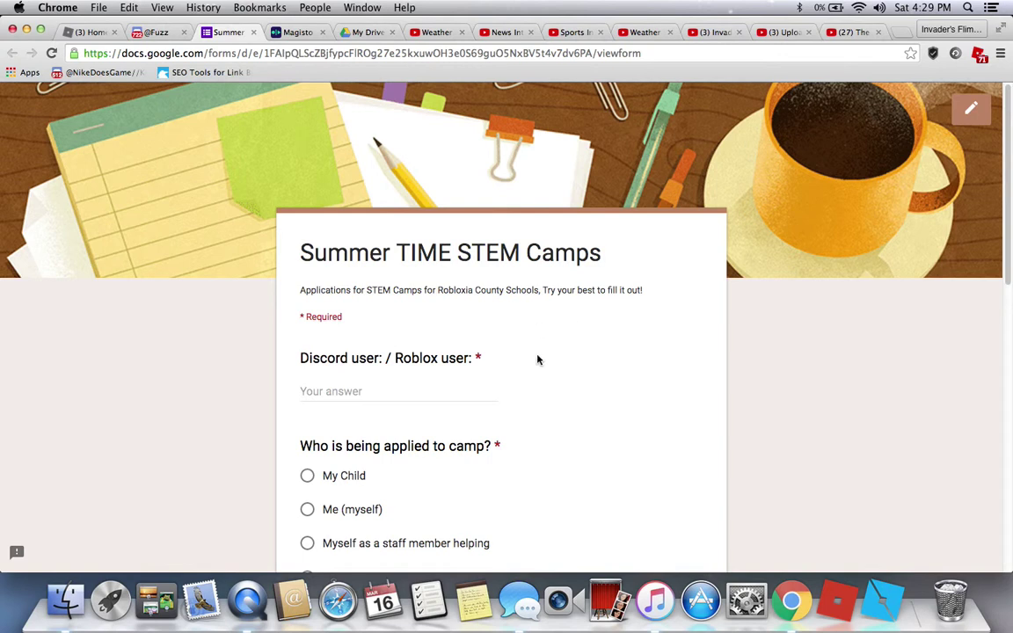
scroll(370, 352, "down", 1)
scroll(394, 350, "down", 3)
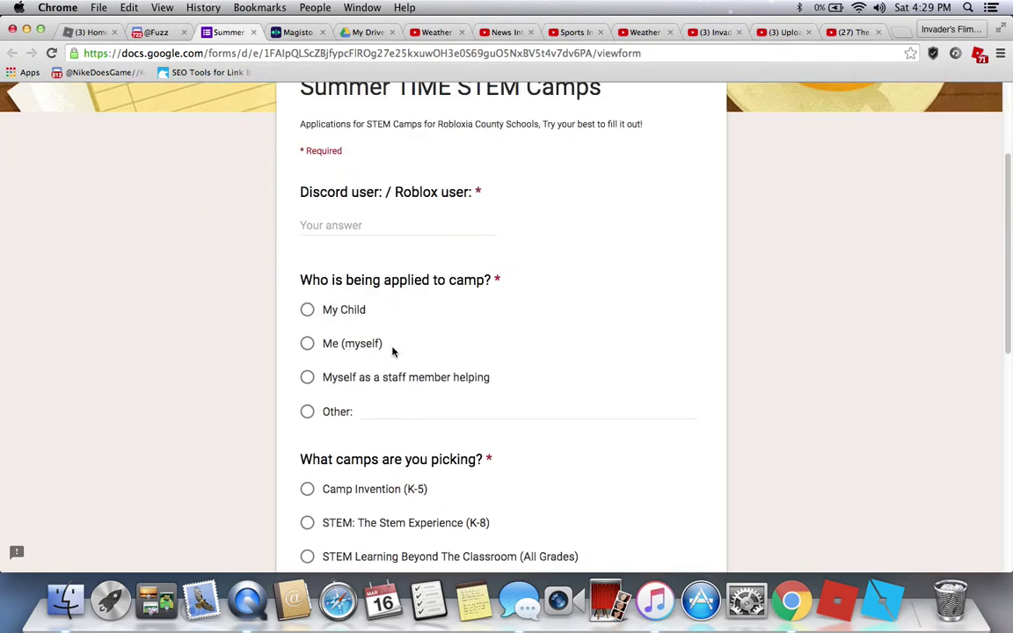
left_click_drag(296, 148, 346, 152)
scroll(312, 203, "down", 5)
scroll(369, 223, "down", 4)
scroll(370, 224, "up", 10)
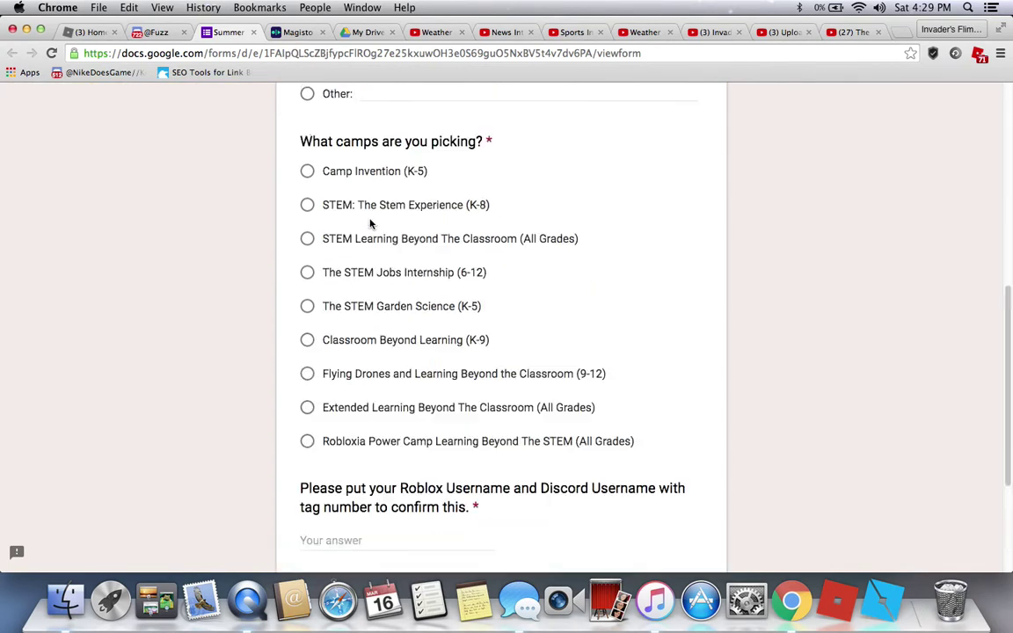
key("F2")
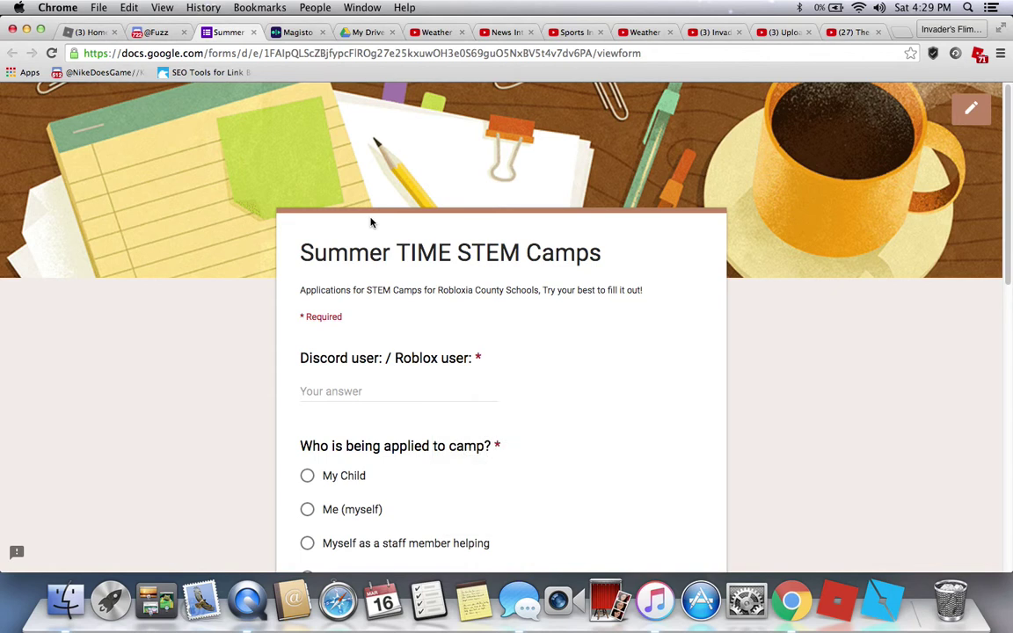
Step: Answer the Discord user / Roblox user question with the applicant's Discord username and tag, a slash, and the Roblox username
left_click(333, 392)
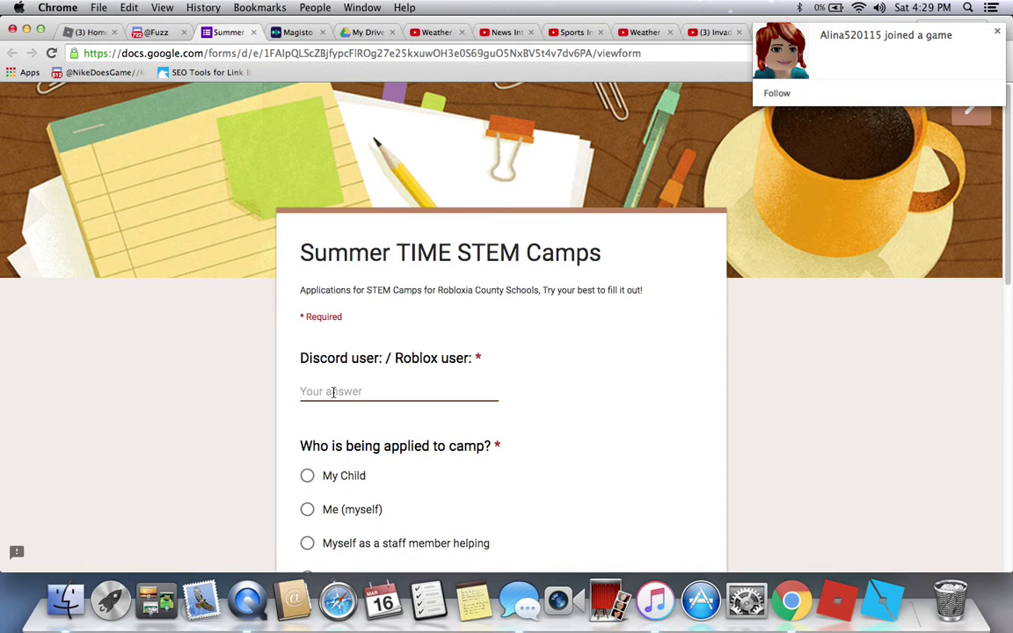
type("Invad")
type("er")
type("RBLX")
type(" #")
type("7631")
key("BackSpace")
key("BackSpace")
key("BackSpace")
type("824 /")
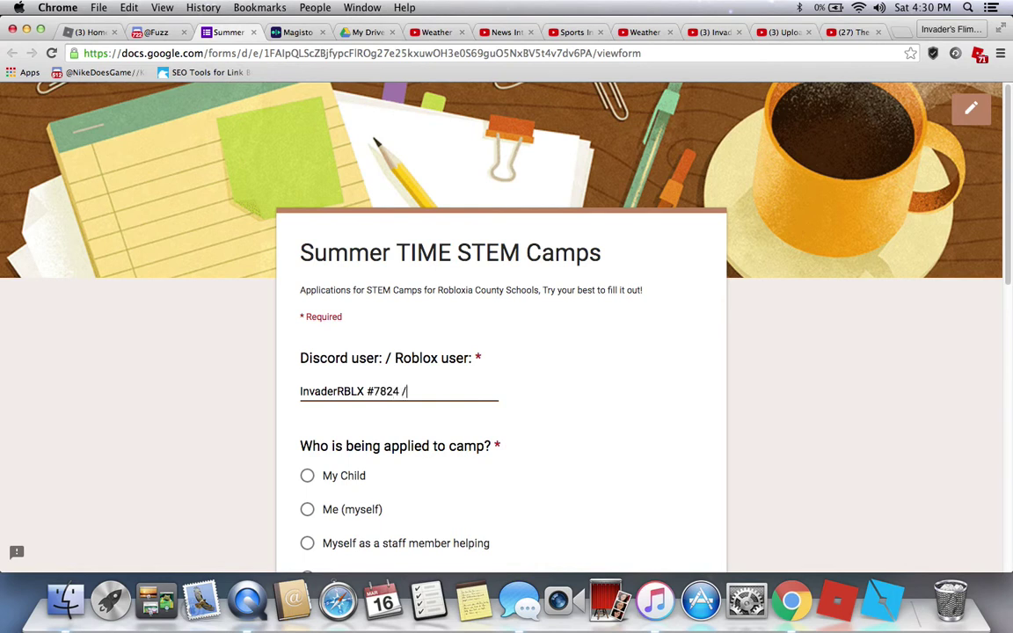
type(" InvaderRBLX12")
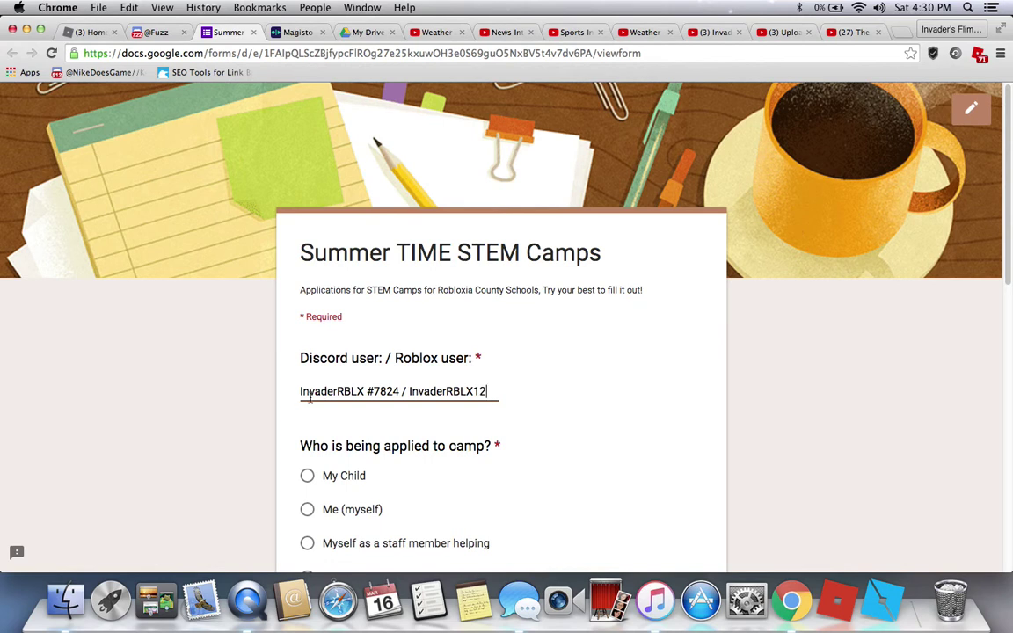
left_click(154, 376)
Step: Answer who is being applied to camp with "Myself as a staff member helping"
scroll(157, 376, "down", 3)
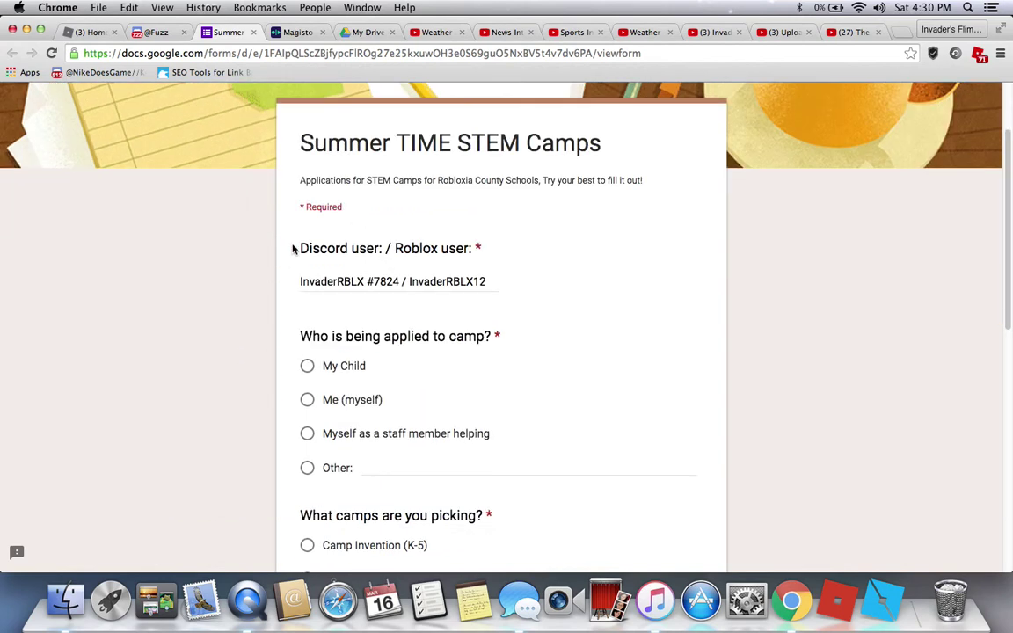
left_click_drag(298, 249, 438, 263)
left_click(431, 265)
left_click_drag(300, 281, 361, 286)
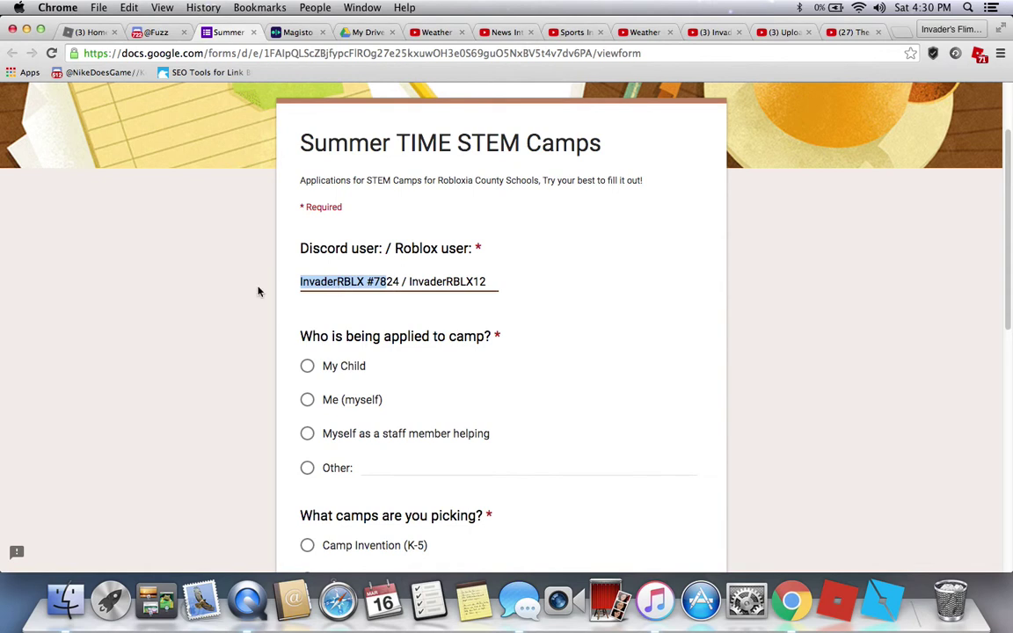
left_click(251, 290)
scroll(255, 297, "down", 2)
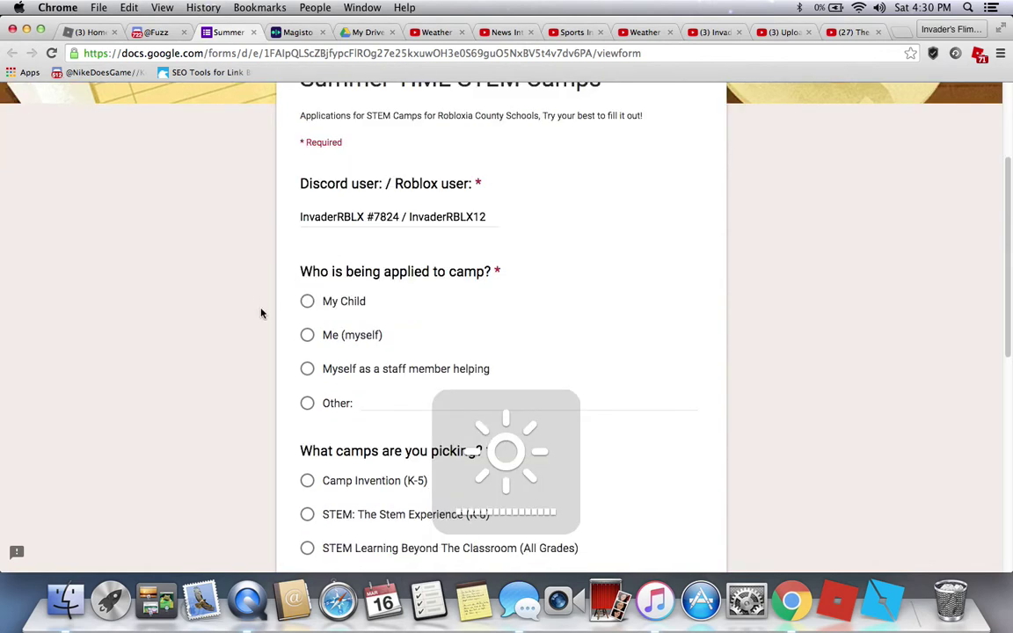
left_click_drag(301, 271, 426, 272)
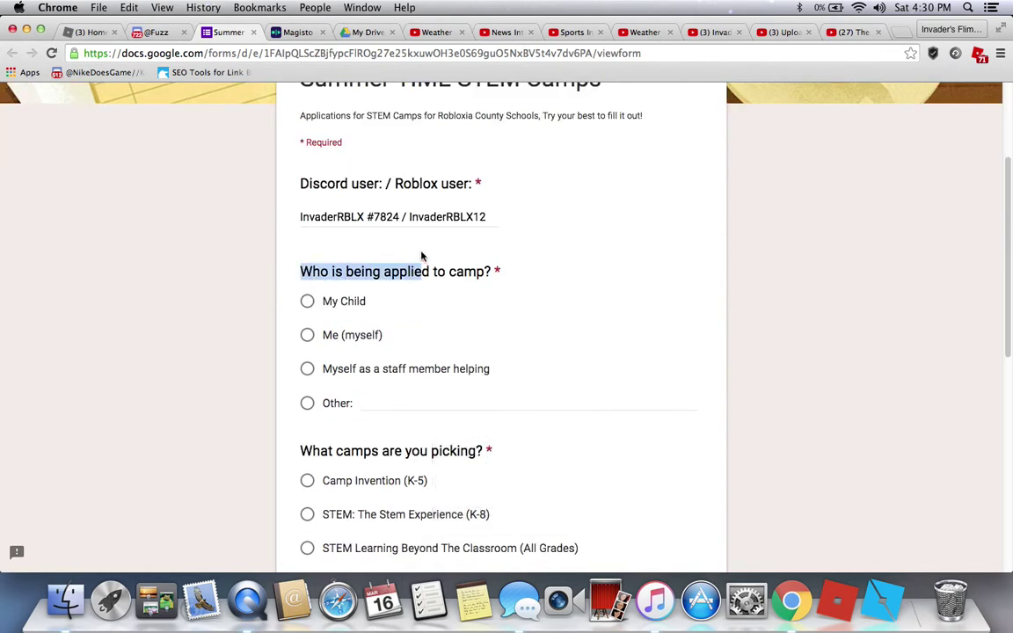
left_click(421, 255)
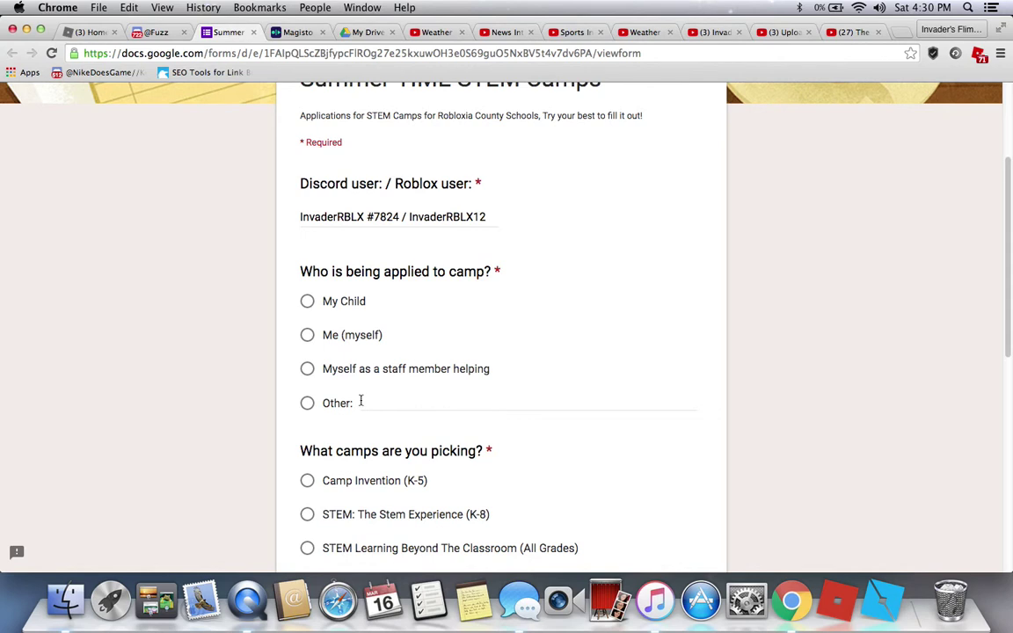
left_click(359, 368)
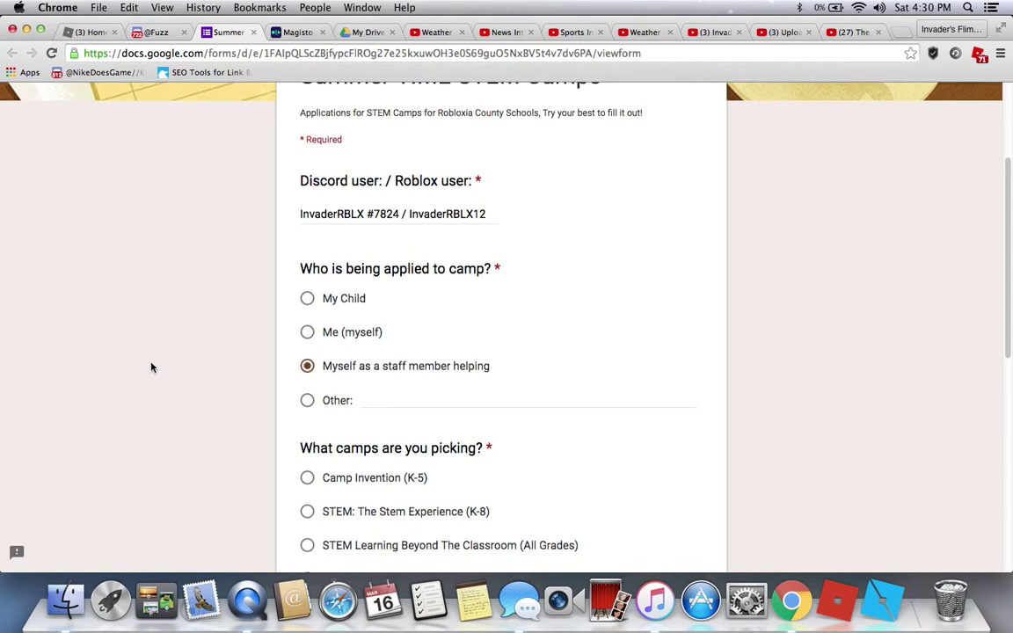
Step: Choose "STEM: The Stem Experience (K-8)" as the camp being picked
scroll(155, 367, "down", 3)
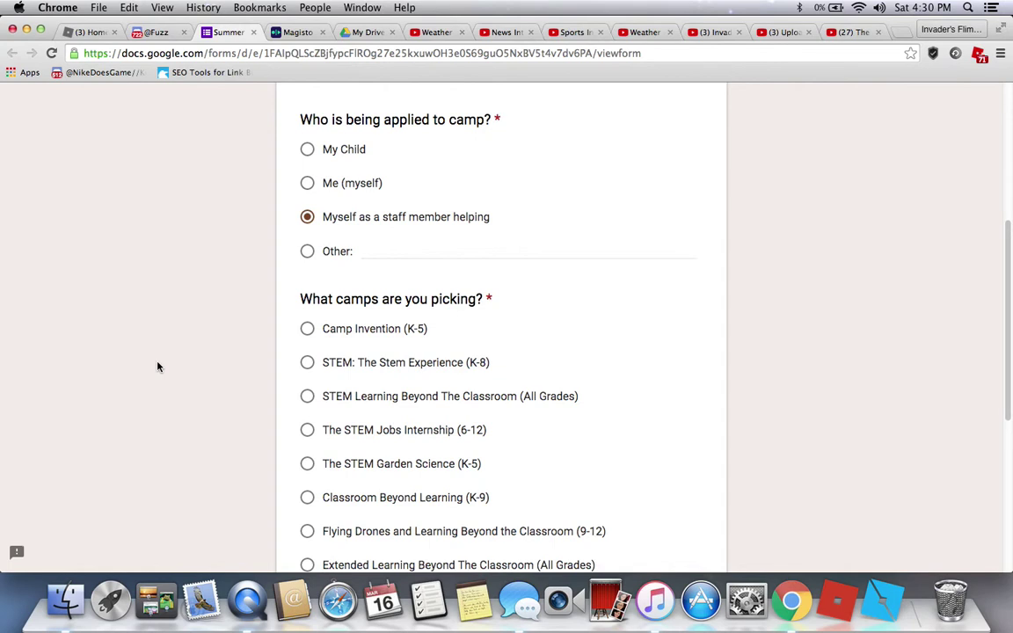
scroll(246, 309, "down", 3)
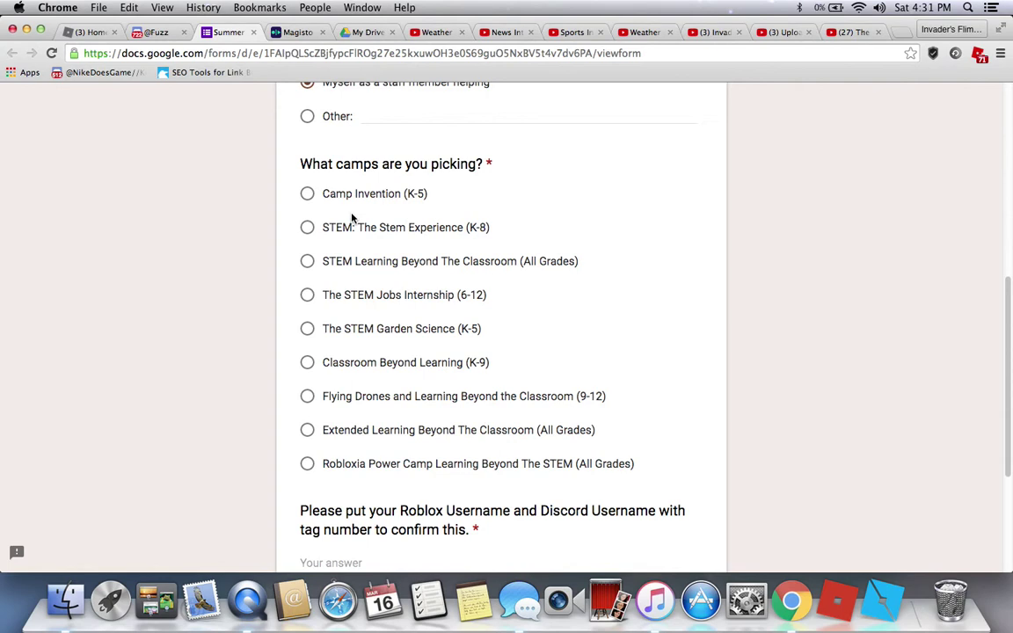
scroll(352, 217, "up", 10)
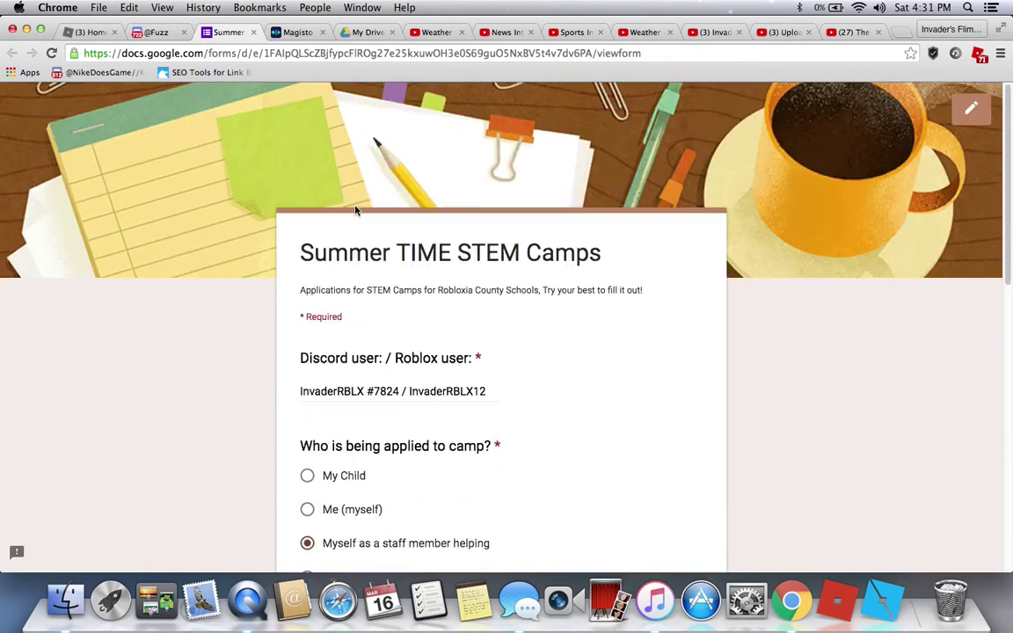
scroll(360, 213, "down", 8)
scroll(361, 213, "down", 4)
scroll(362, 213, "up", 5)
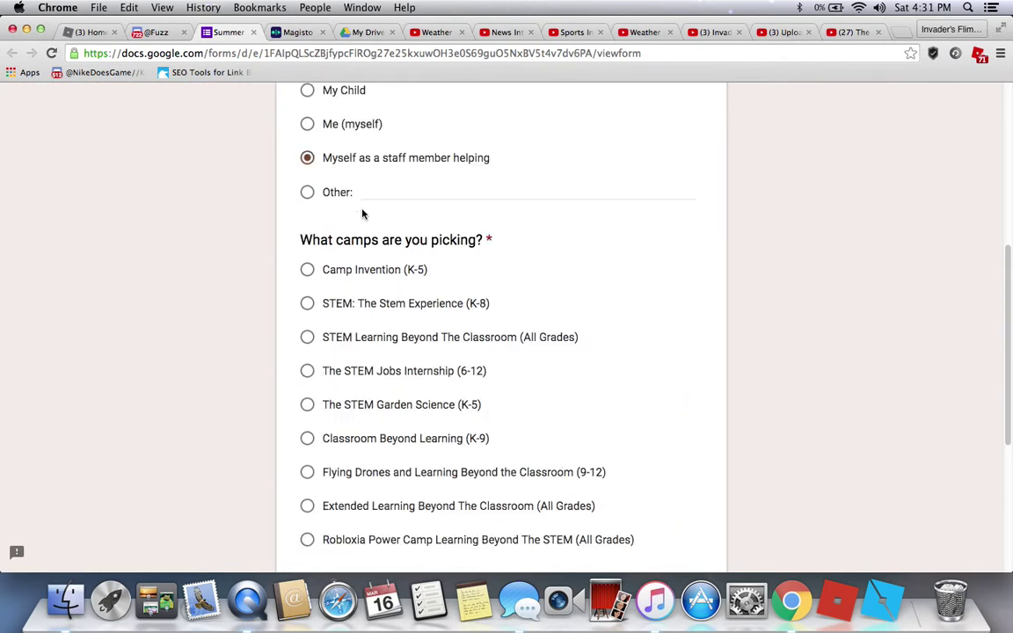
scroll(361, 211, "down", 1)
scroll(362, 211, "up", 8)
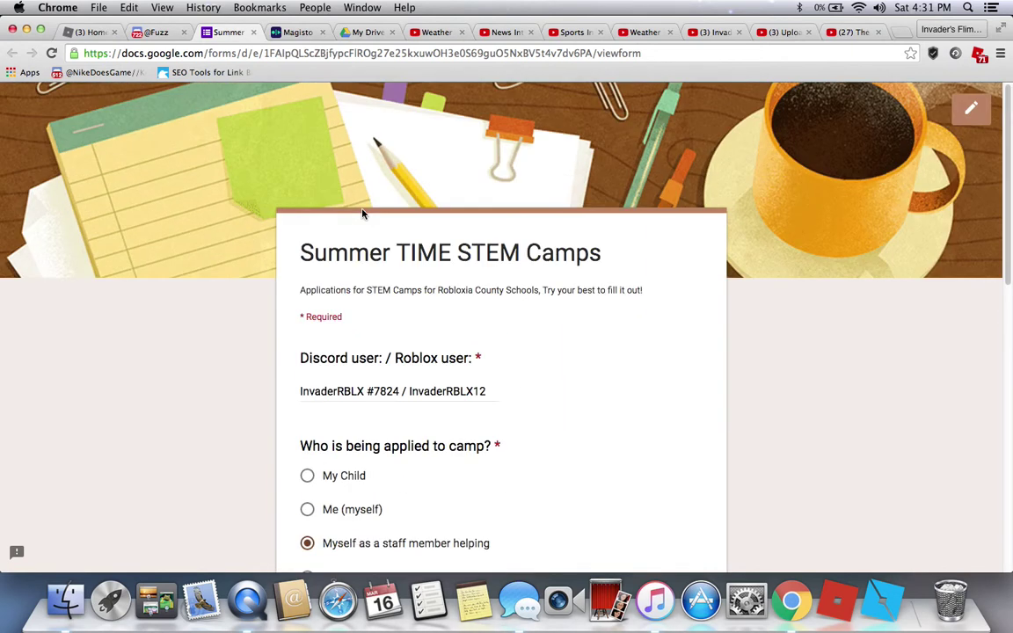
scroll(362, 214, "down", 4)
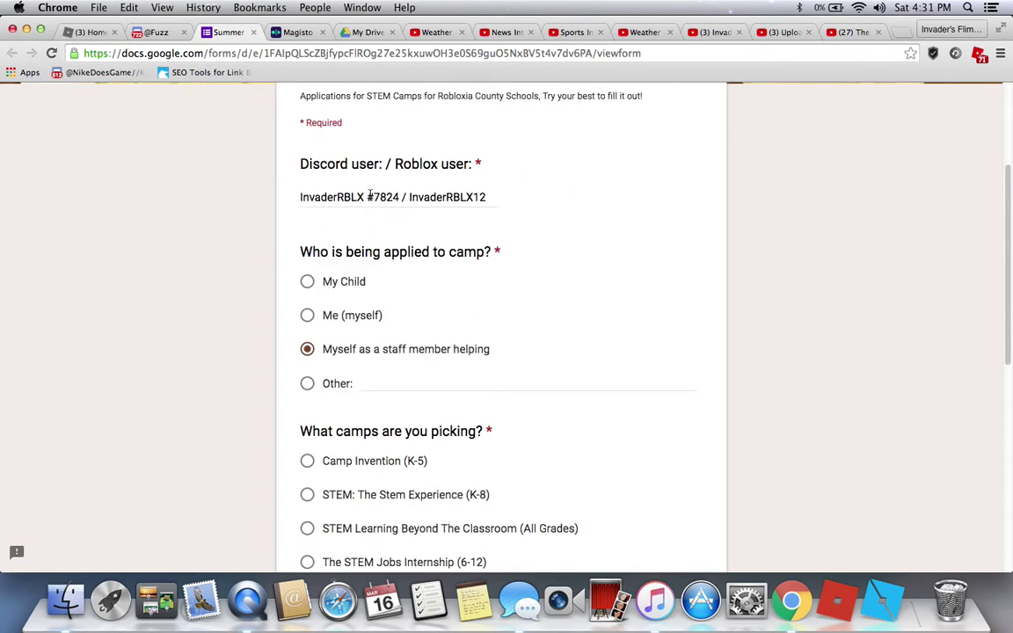
scroll(362, 214, "down", 5)
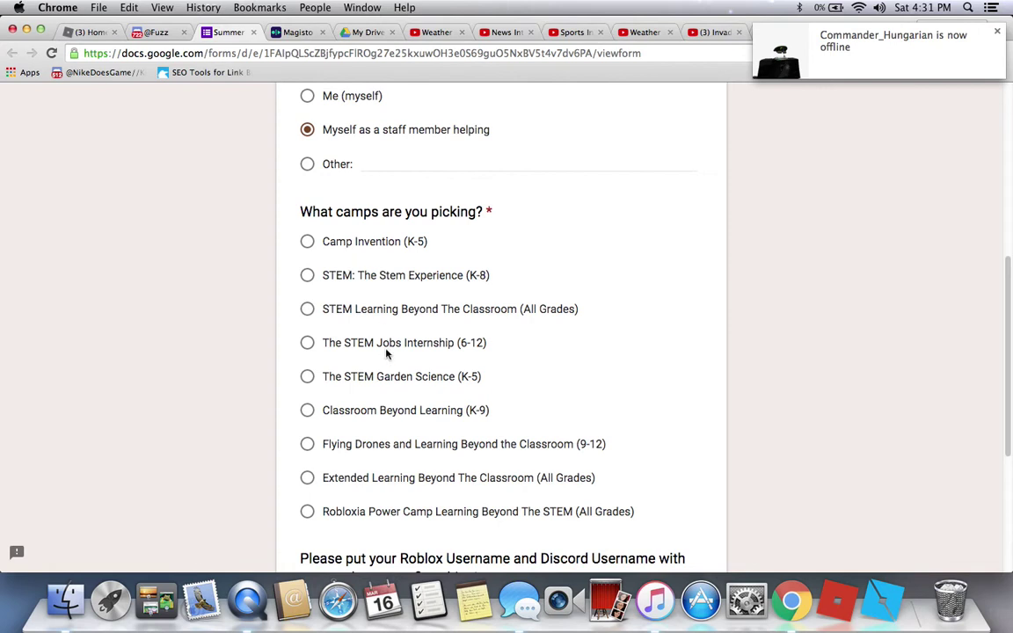
left_click(386, 278)
scroll(228, 305, "down", 1)
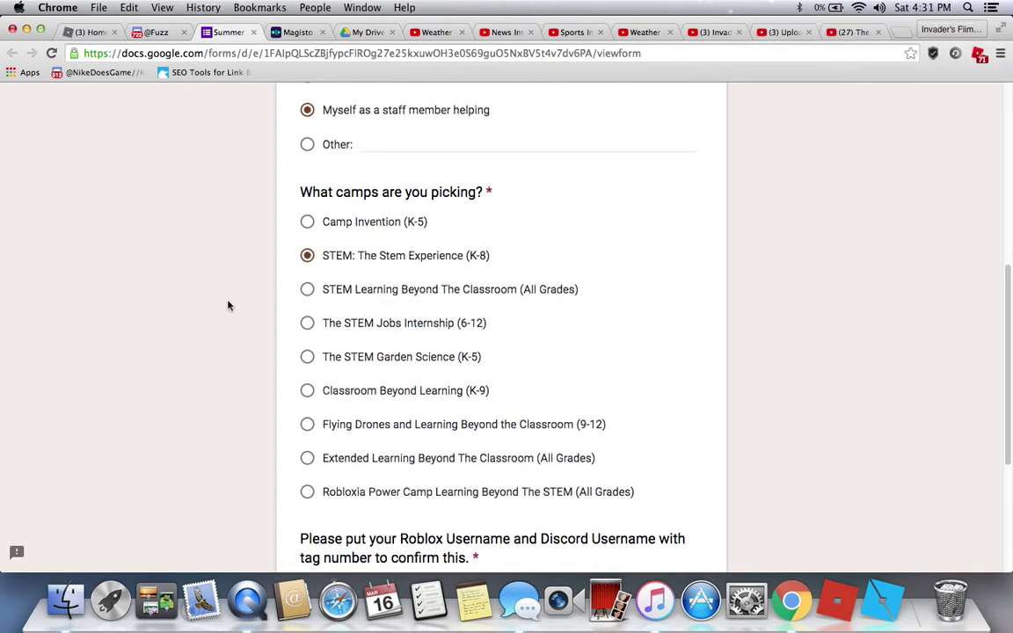
key("F2")
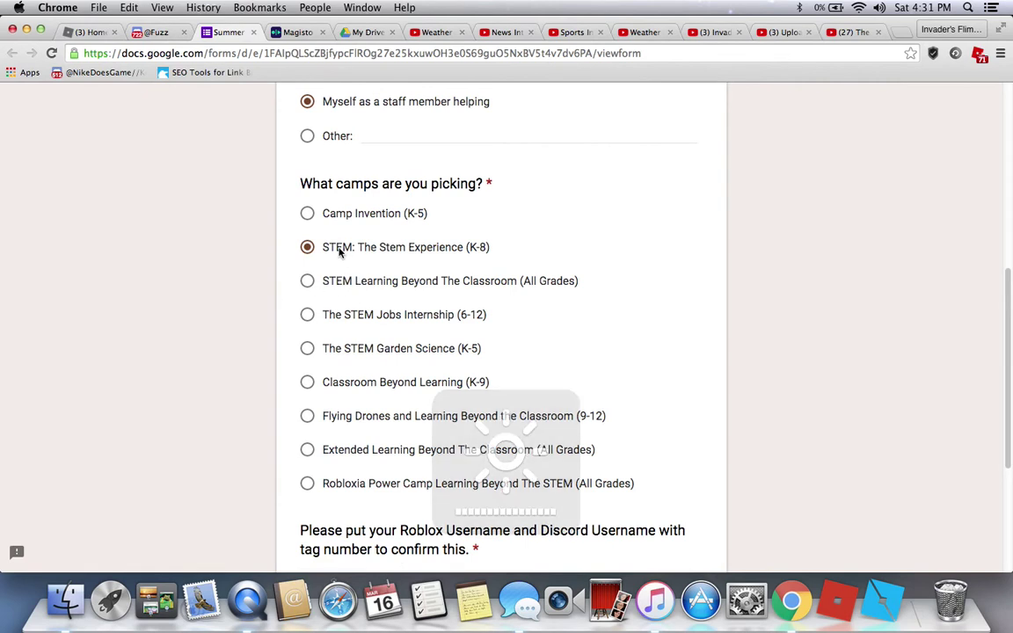
Step: Enter the applicant's Roblox username in the required confirmation question at the end of the form page
scroll(181, 288, "down", 5)
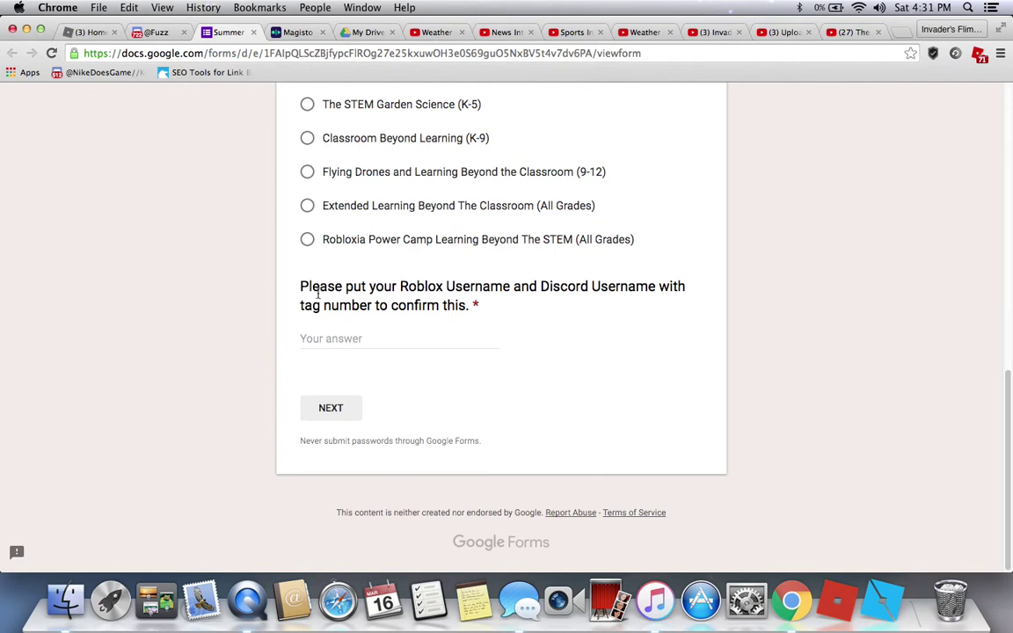
left_click_drag(300, 287, 514, 287)
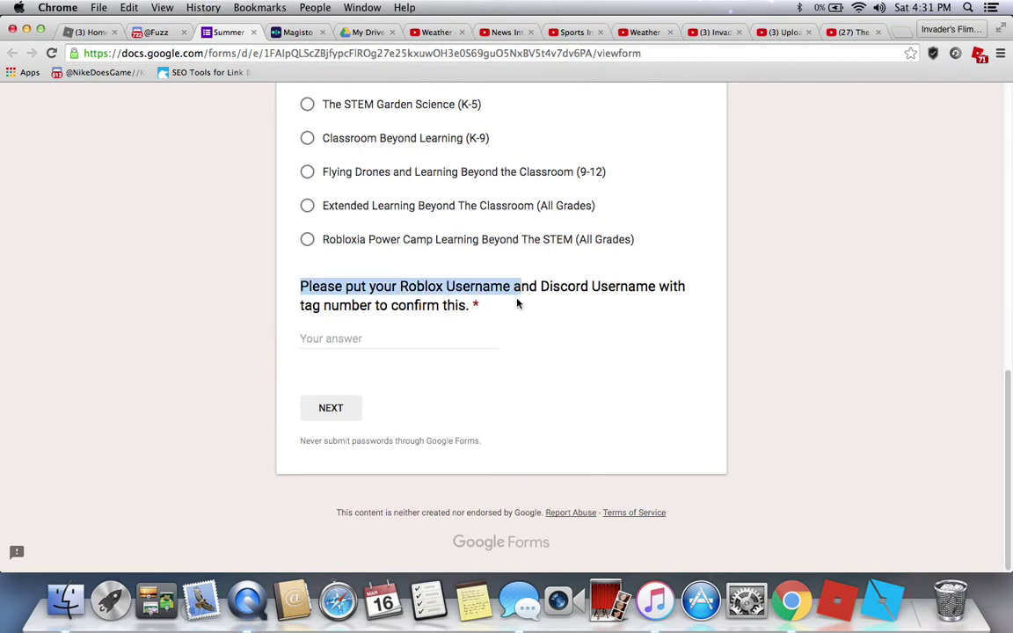
left_click(518, 322)
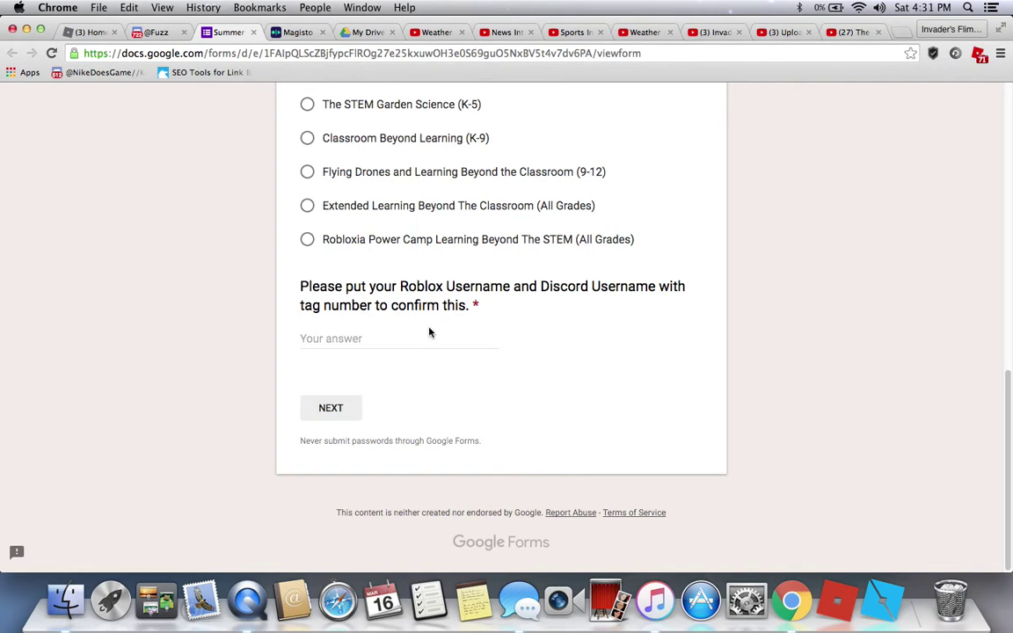
scroll(429, 331, "up", 3)
scroll(430, 331, "up", 6)
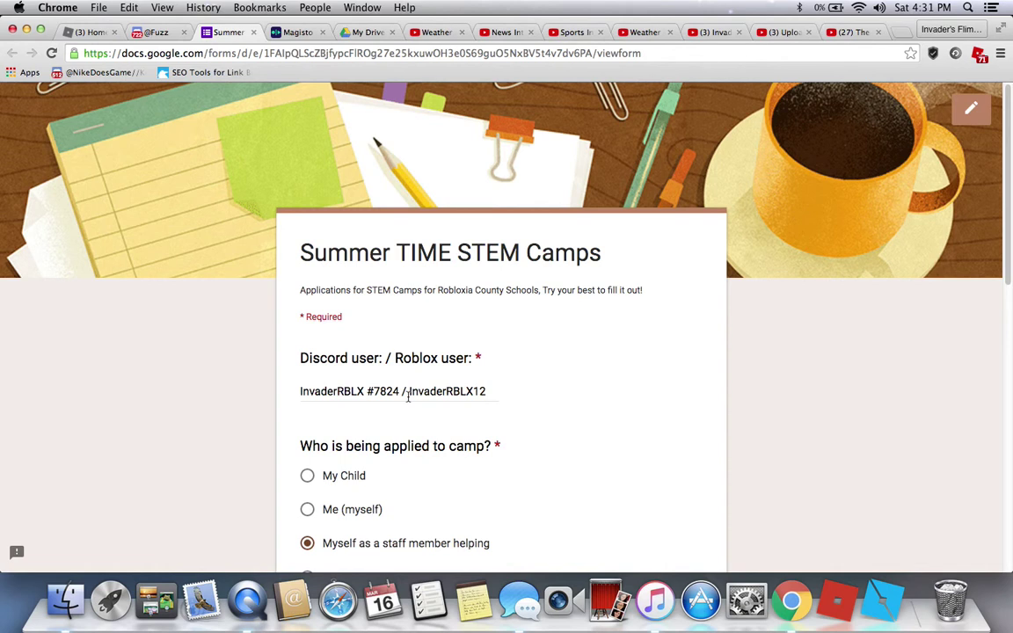
scroll(408, 396, "down", 4)
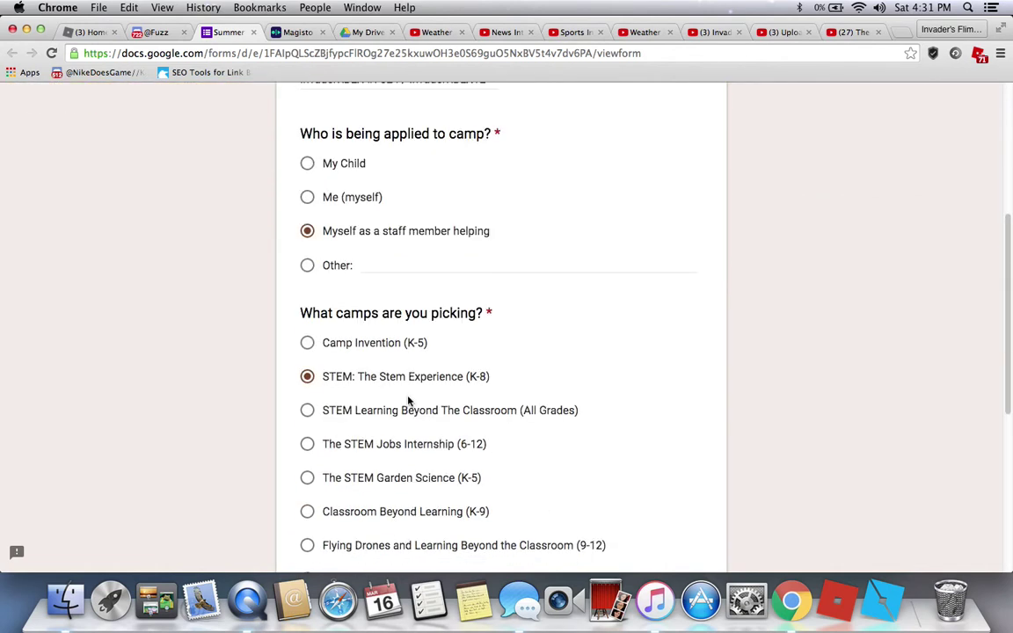
scroll(408, 401, "down", 5)
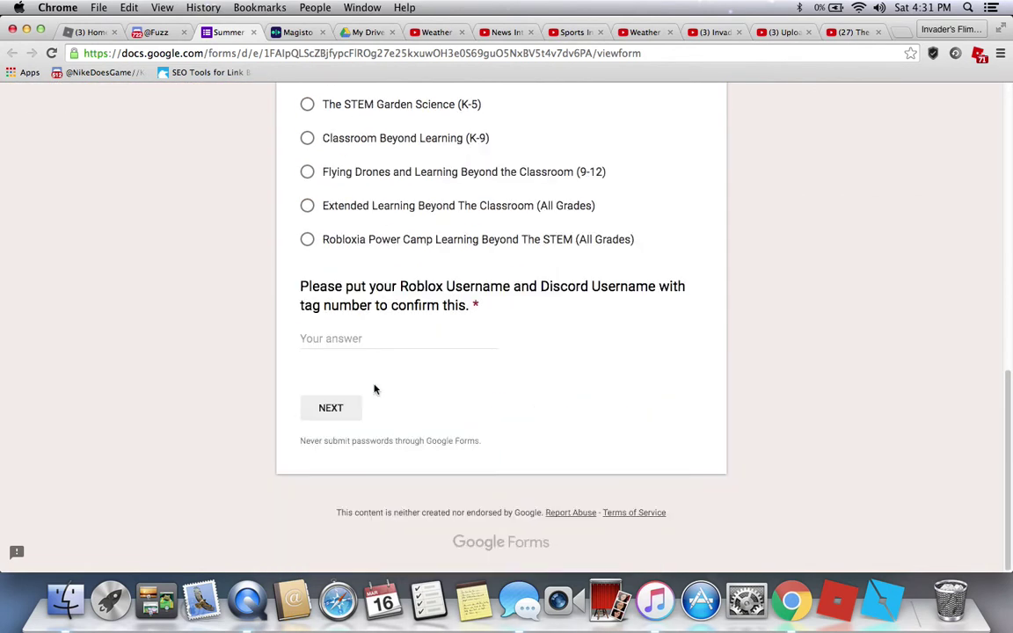
left_click(365, 340)
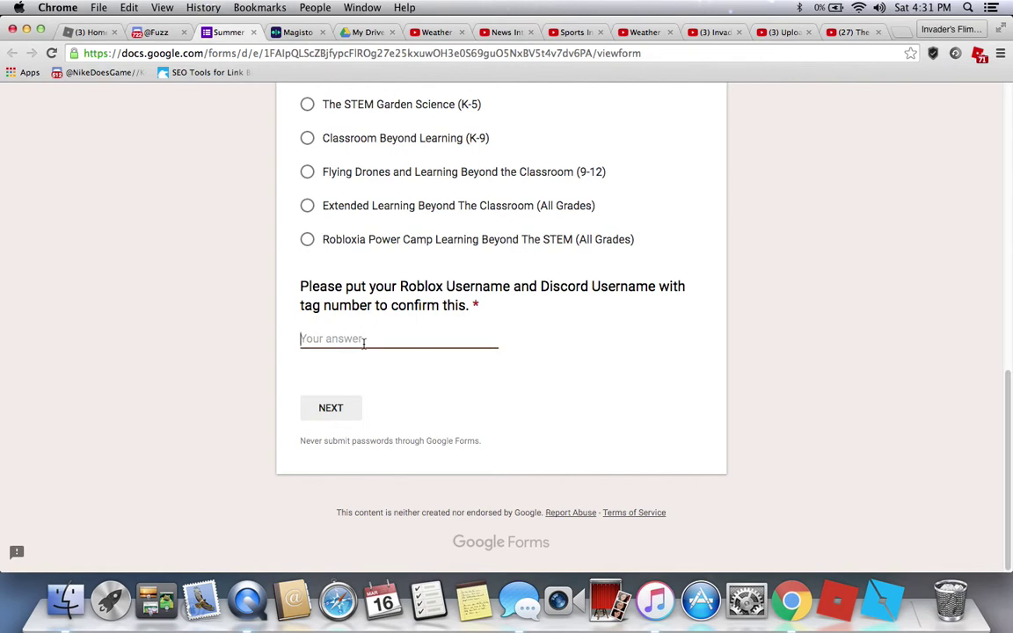
type("InvaderRBLX12")
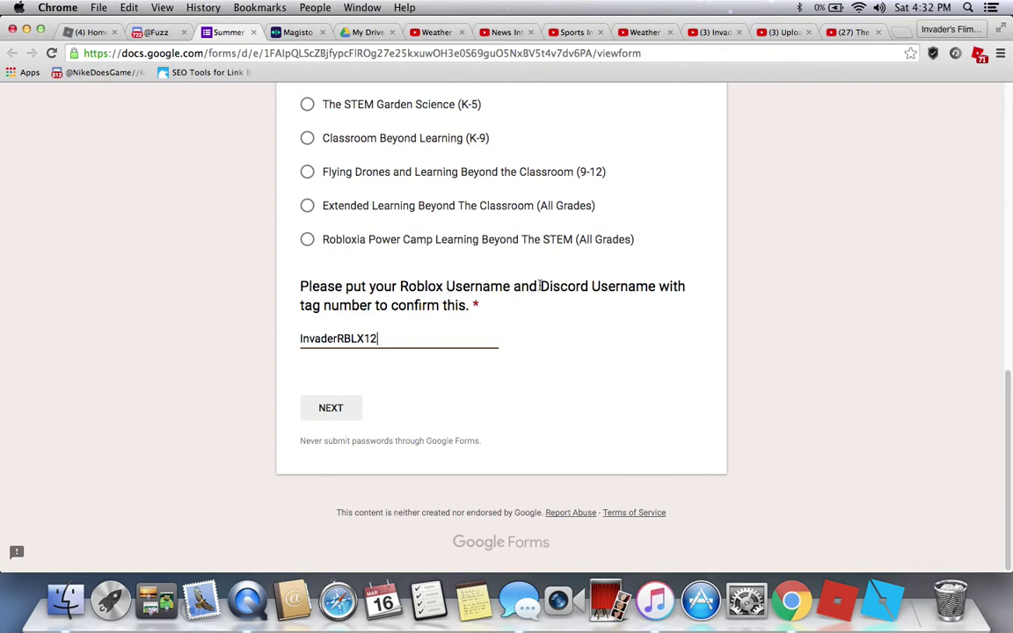
Step: Extend the confirmation answer with "and" followed by the applicant's Discord username and tag number
left_click_drag(540, 287, 611, 285)
left_click(569, 287)
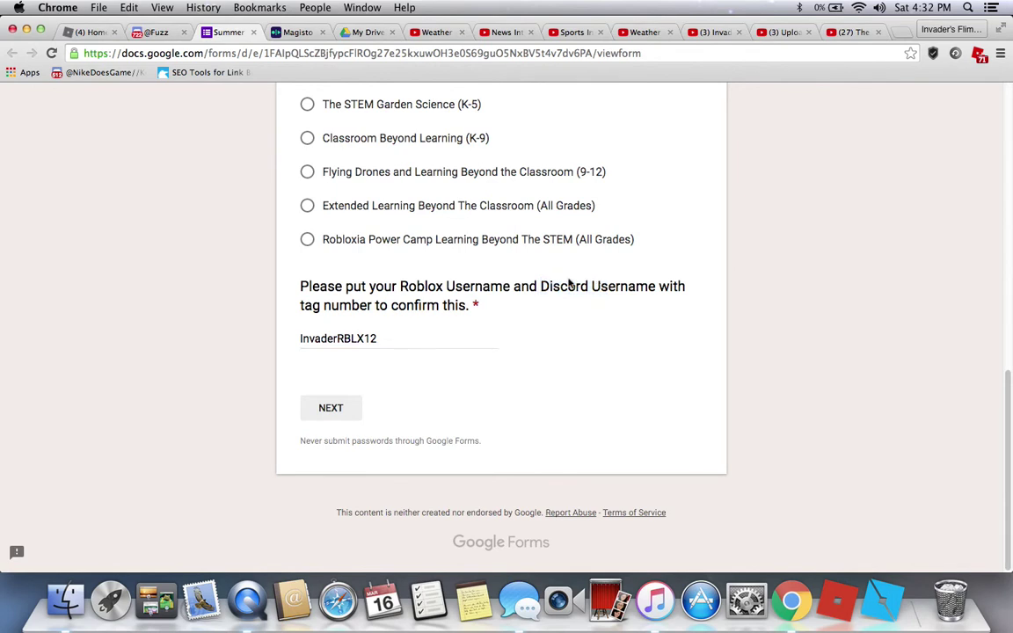
left_click(386, 342)
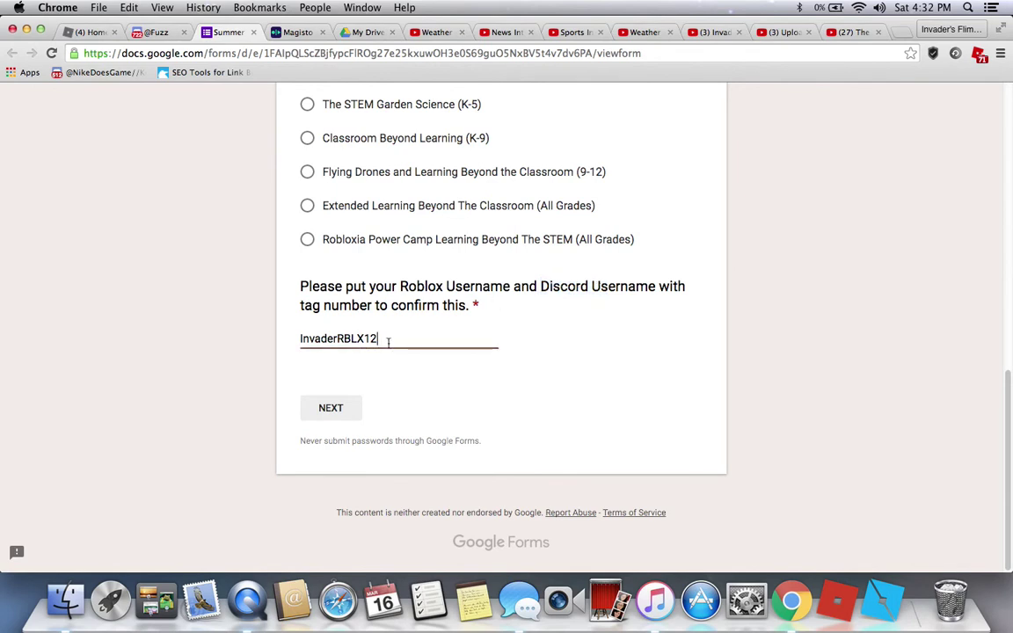
type("and InvaderRBLX #8264")
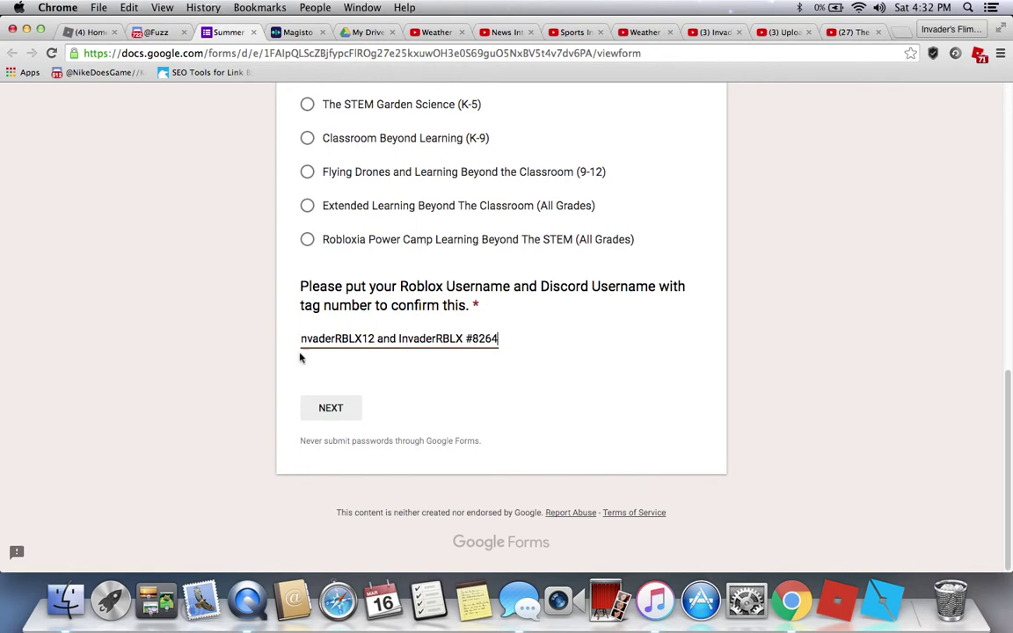
left_click(228, 375)
left_click_drag(298, 338, 534, 341)
left_click(240, 327)
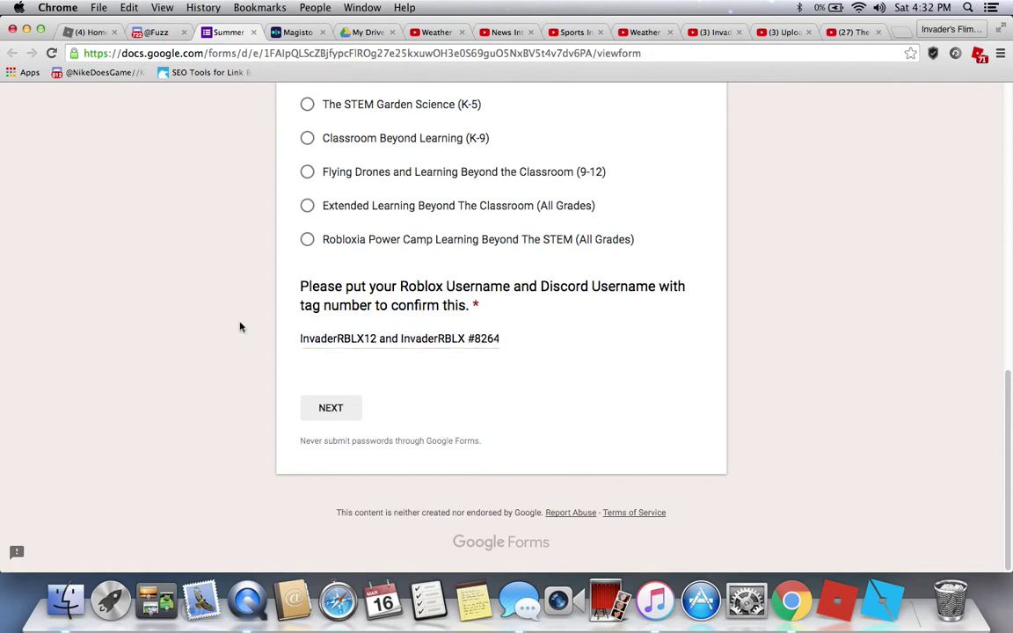
Step: Continue to the Camp Fill Out Form section and skim its questions down to Additional Summer Program Running
left_click(313, 418)
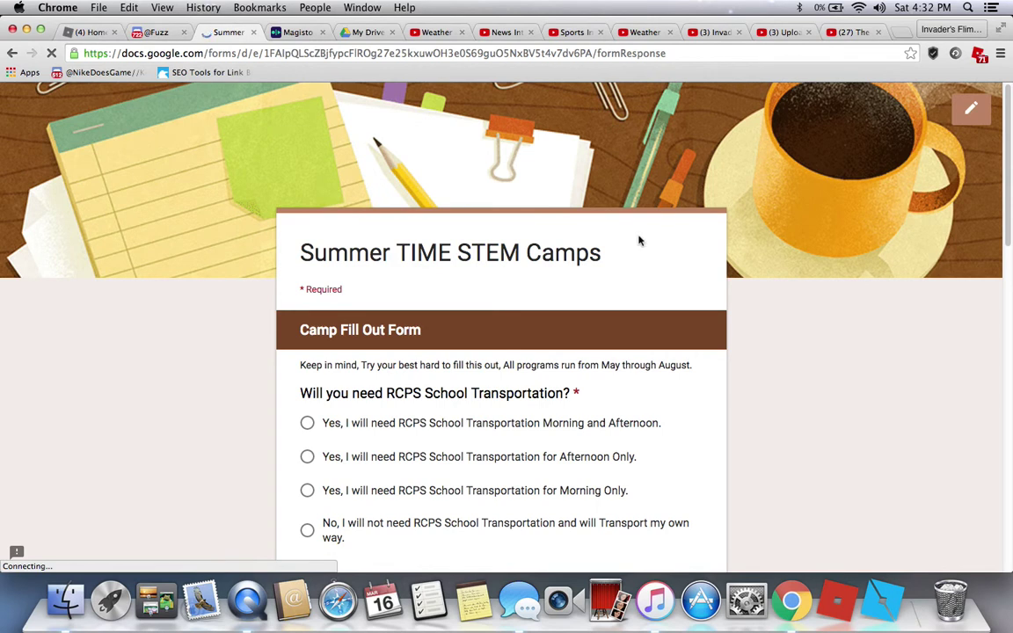
scroll(316, 259, "down", 1)
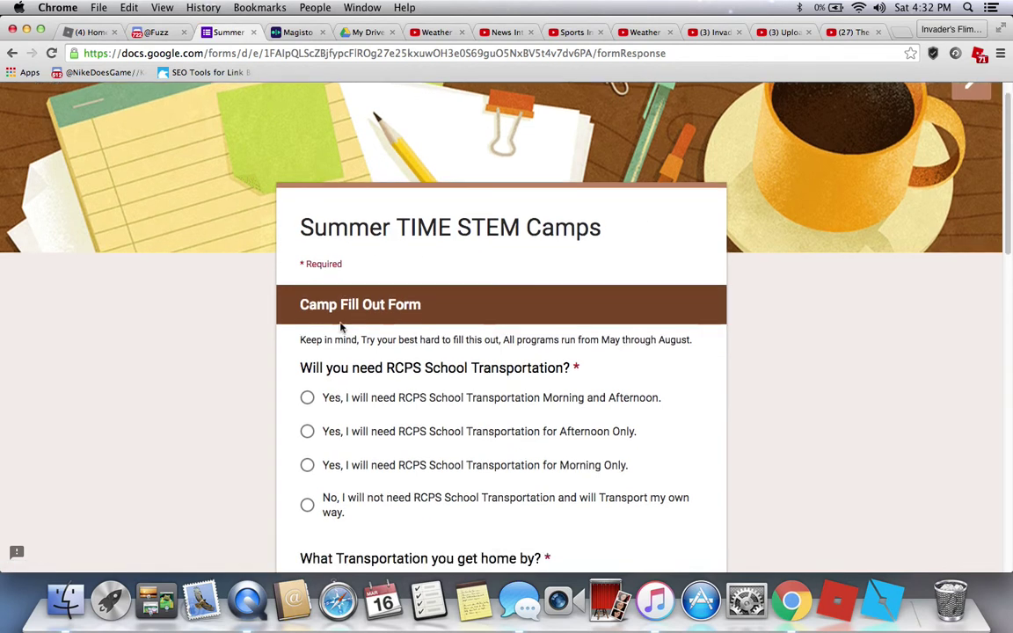
left_click_drag(299, 306, 420, 304)
left_click(421, 304)
scroll(400, 314, "down", 5)
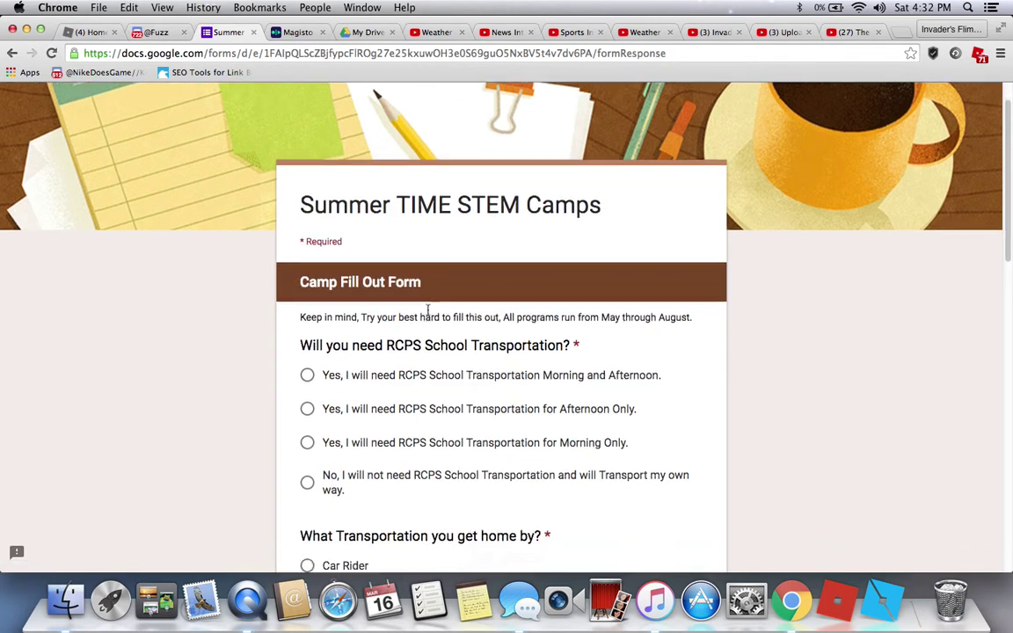
scroll(428, 314, "down", 6)
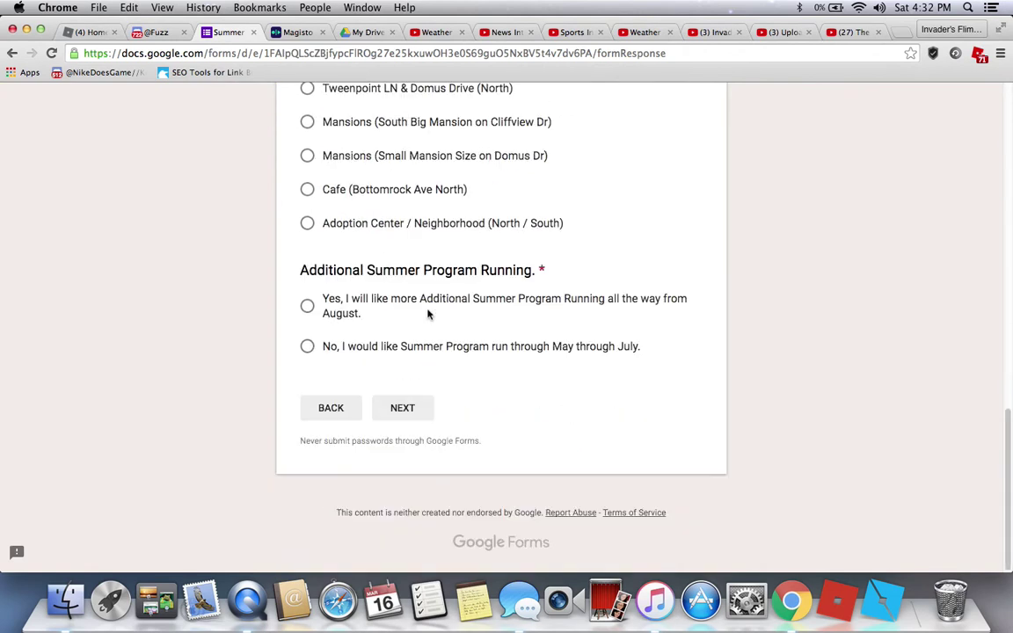
scroll(428, 314, "up", 11)
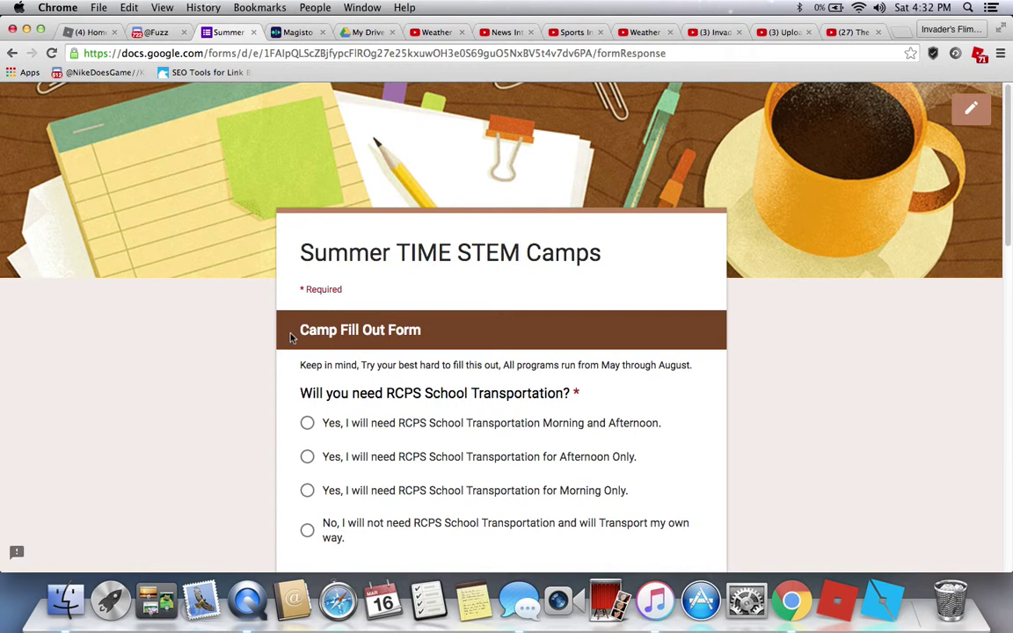
Step: Read the section's introductory note and the questions on RCPS School Transportation and on how you get home
left_click_drag(319, 368, 419, 368)
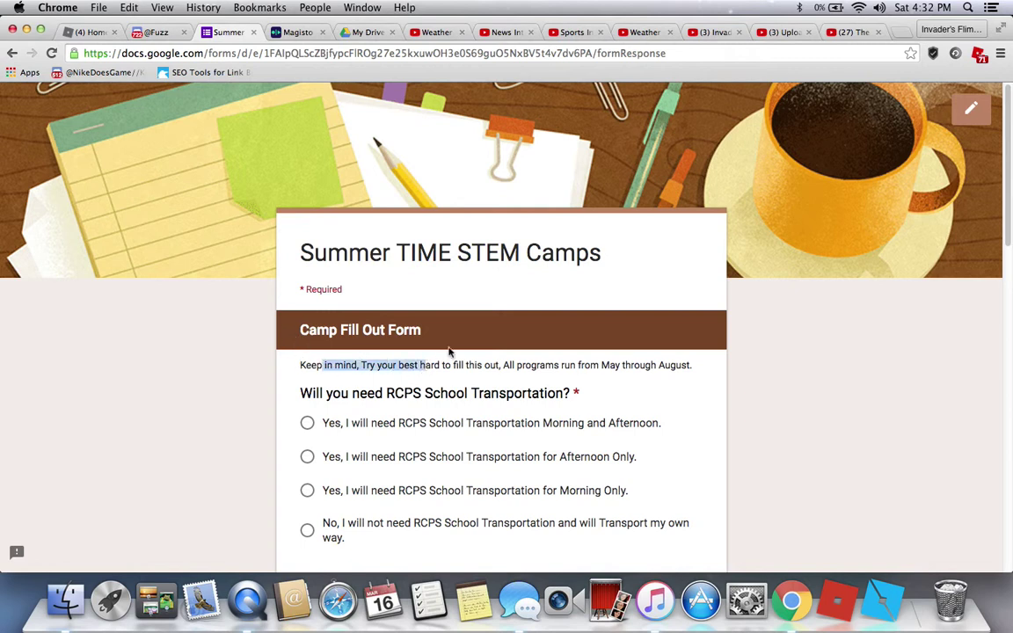
left_click(452, 355)
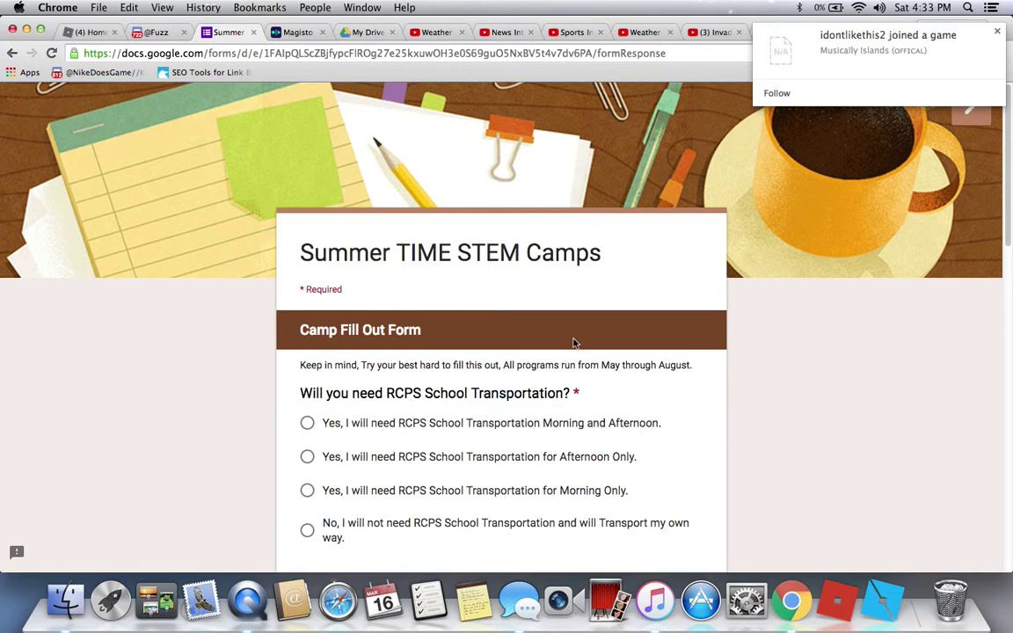
scroll(527, 316, "down", 2)
left_click_drag(300, 325, 428, 331)
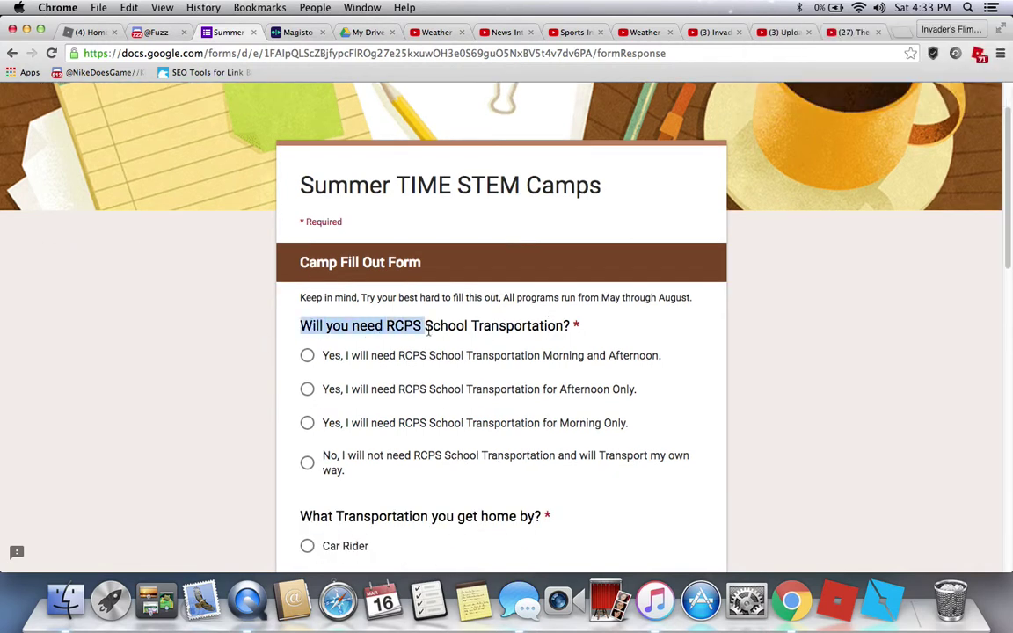
left_click(401, 297)
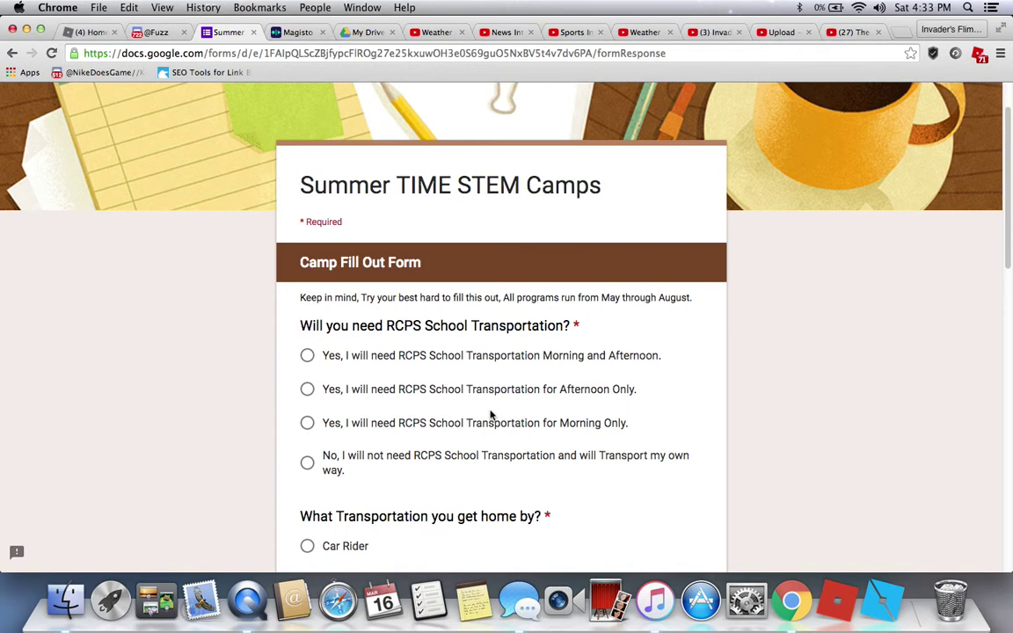
scroll(494, 414, "down", 1)
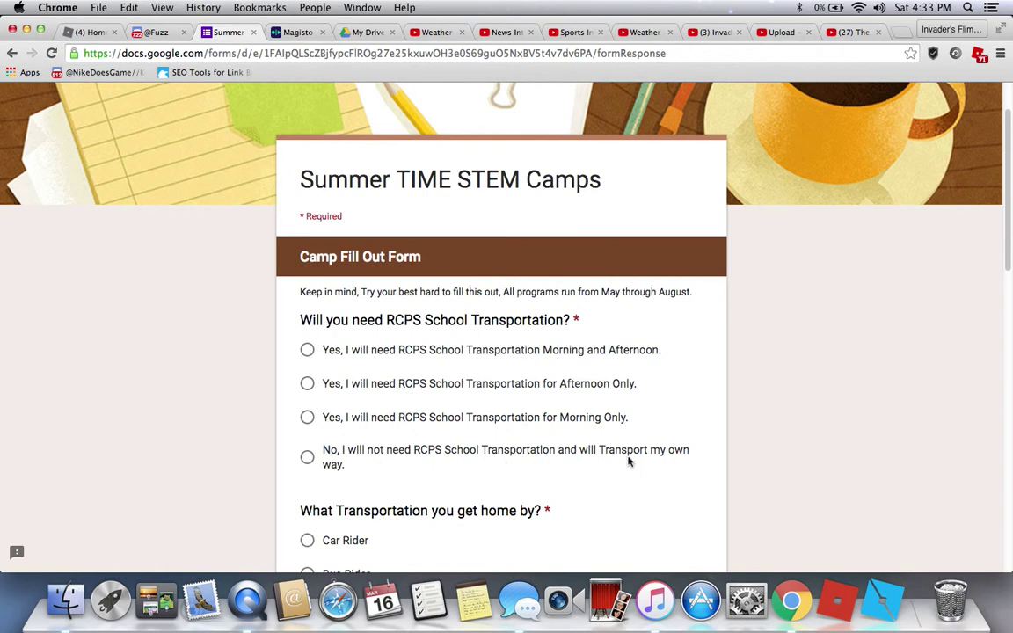
scroll(629, 461, "down", 5)
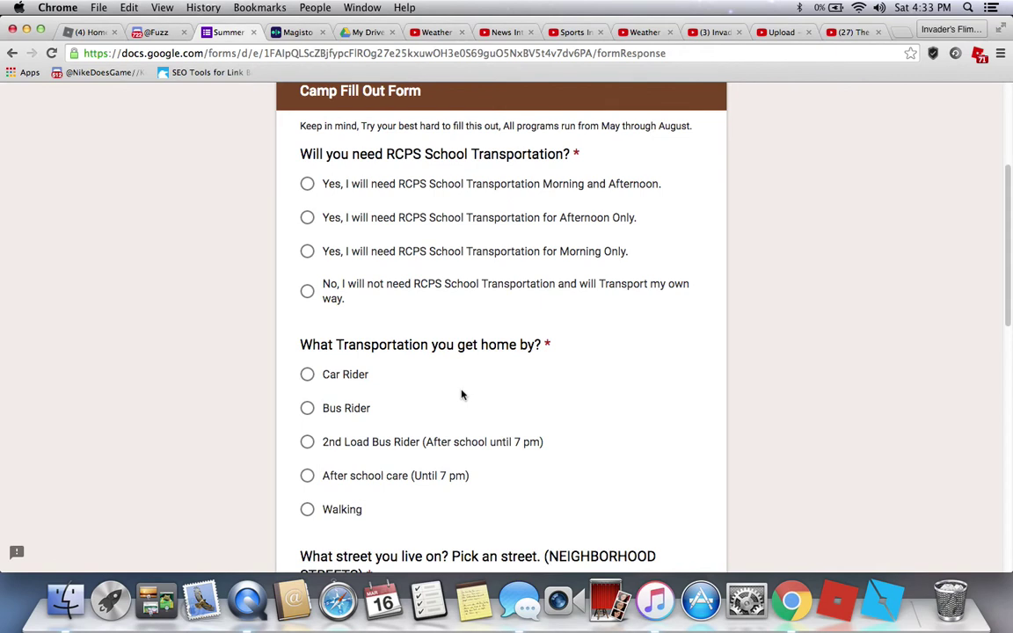
scroll(361, 328, "up", 2)
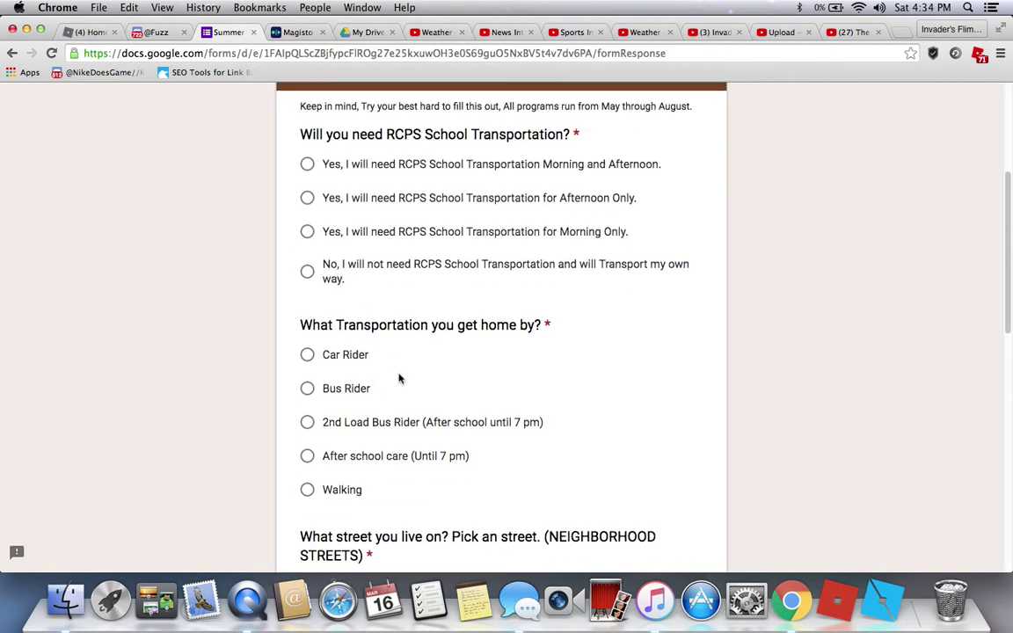
scroll(384, 457, "up", 5)
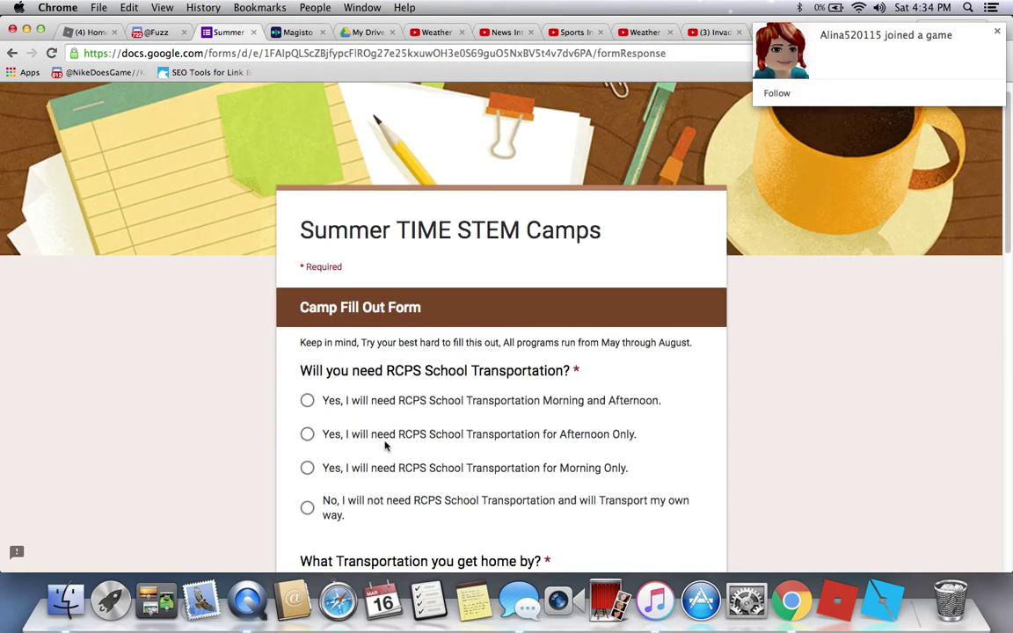
Step: Answer that RCPS School Transportation is needed "Morning and Afternoon" and choose "Bus Rider" as the transportation home
left_click(387, 401)
scroll(261, 378, "down", 5)
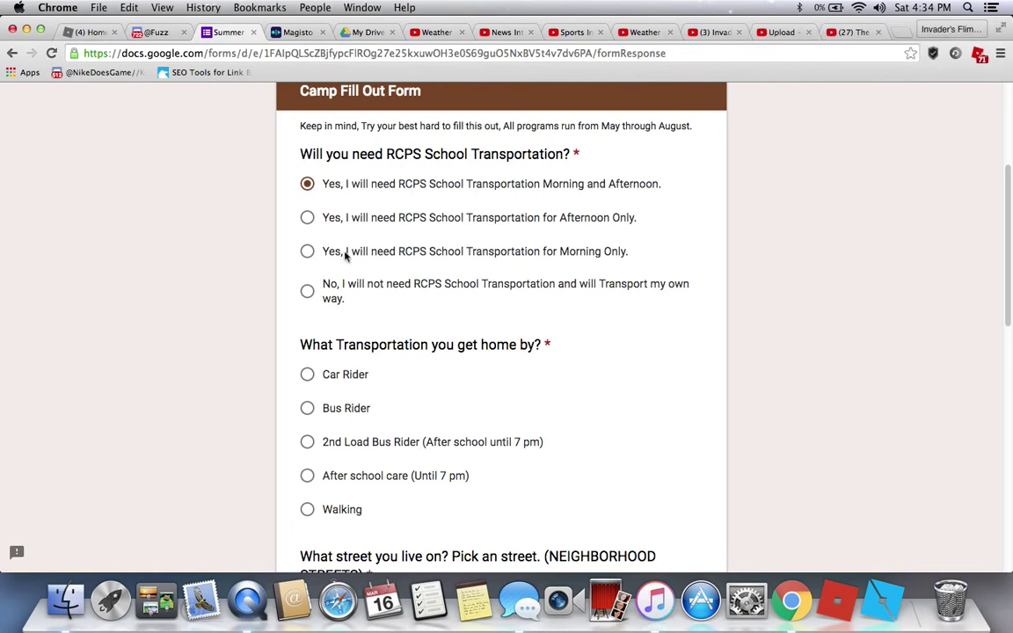
left_click(348, 383)
left_click(342, 412)
scroll(176, 338, "down", 2)
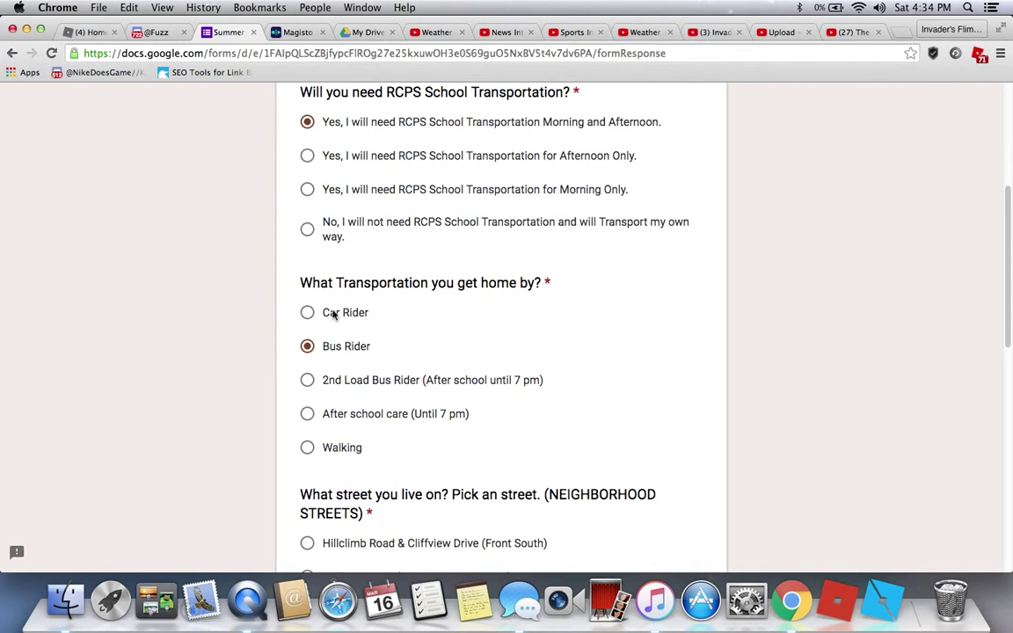
Step: Try "2nd Load Bus Rider (After school until 7 pm)" as the transportation home and switch back to "Bus Rider"
left_click(369, 387)
key("F1")
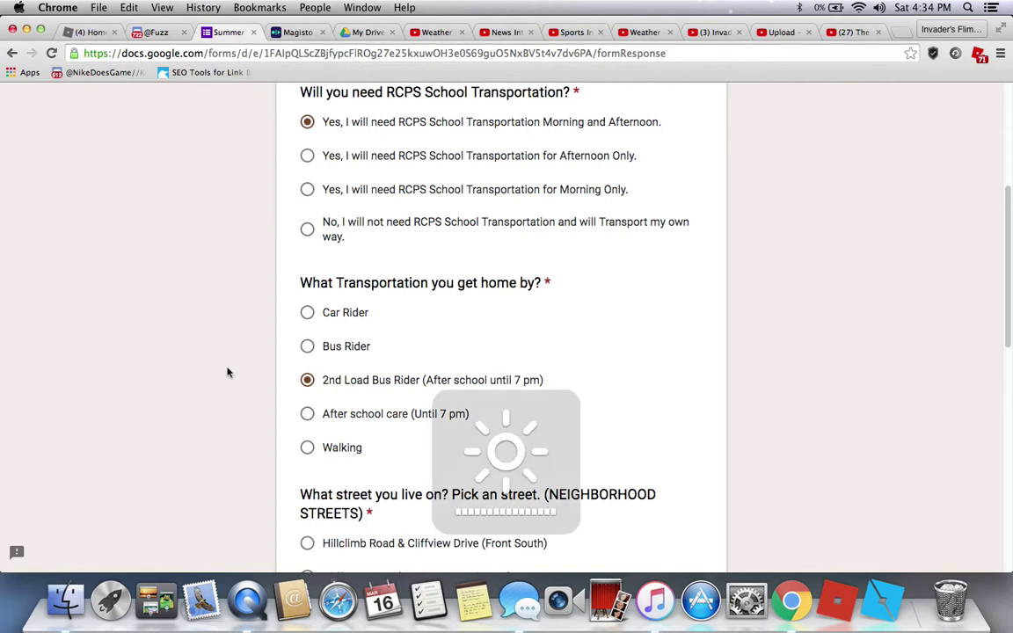
scroll(227, 373, "up", 3)
scroll(233, 373, "down", 5)
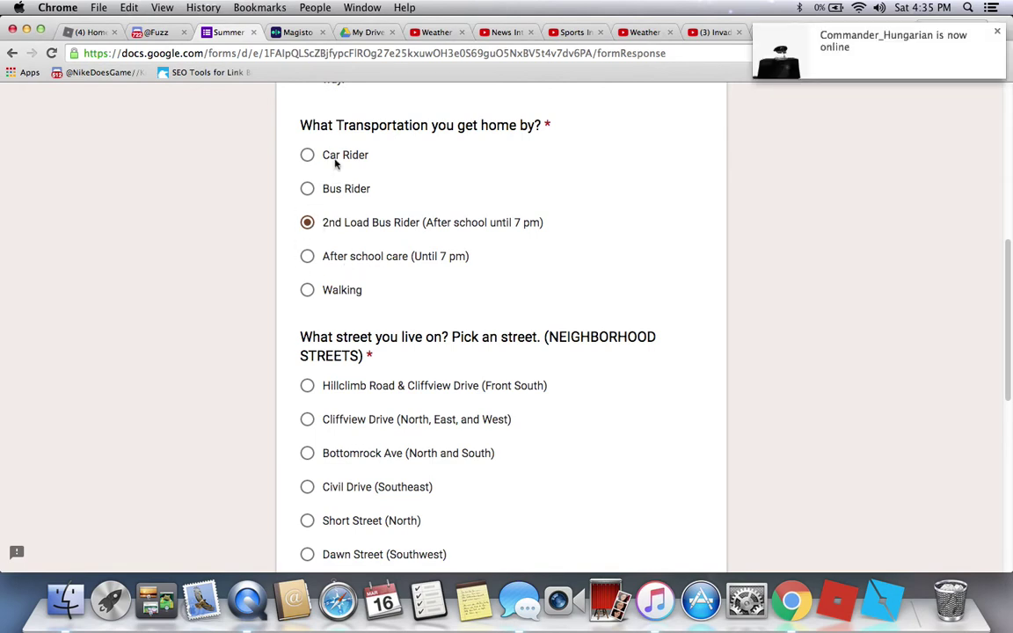
key("F2")
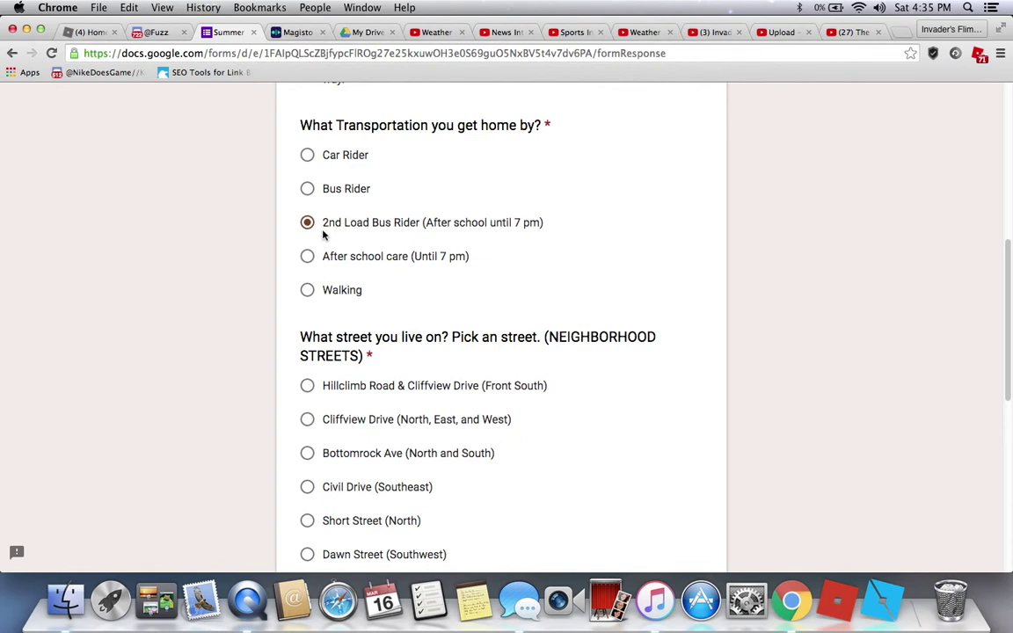
left_click(332, 191)
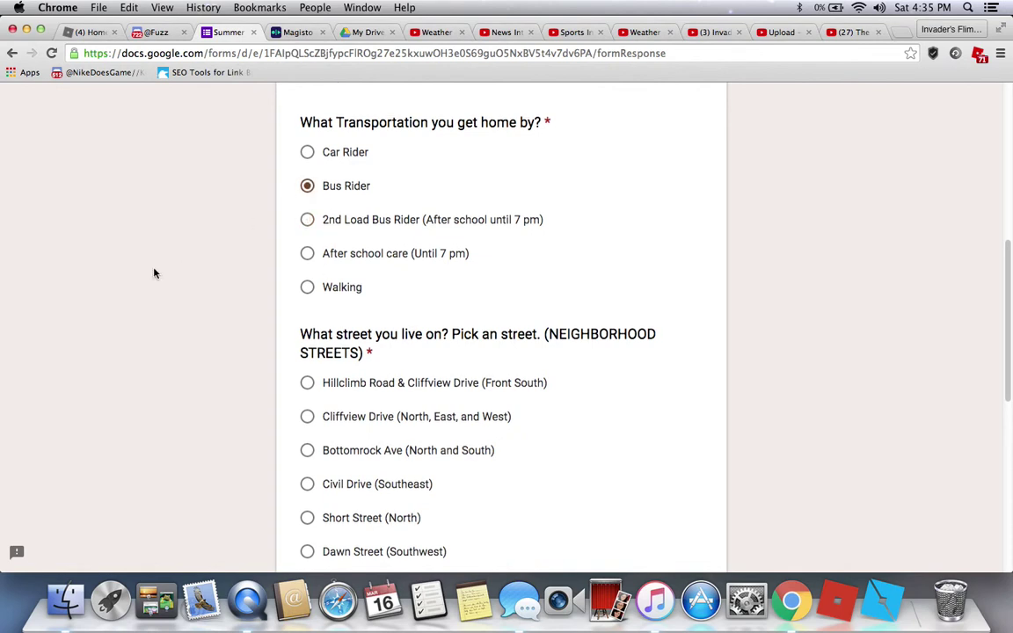
Step: Answer the neighborhood street question with "Mansions (South Big Mansion on Cliffview Dr)"
scroll(154, 274, "up", 2)
scroll(154, 274, "down", 5)
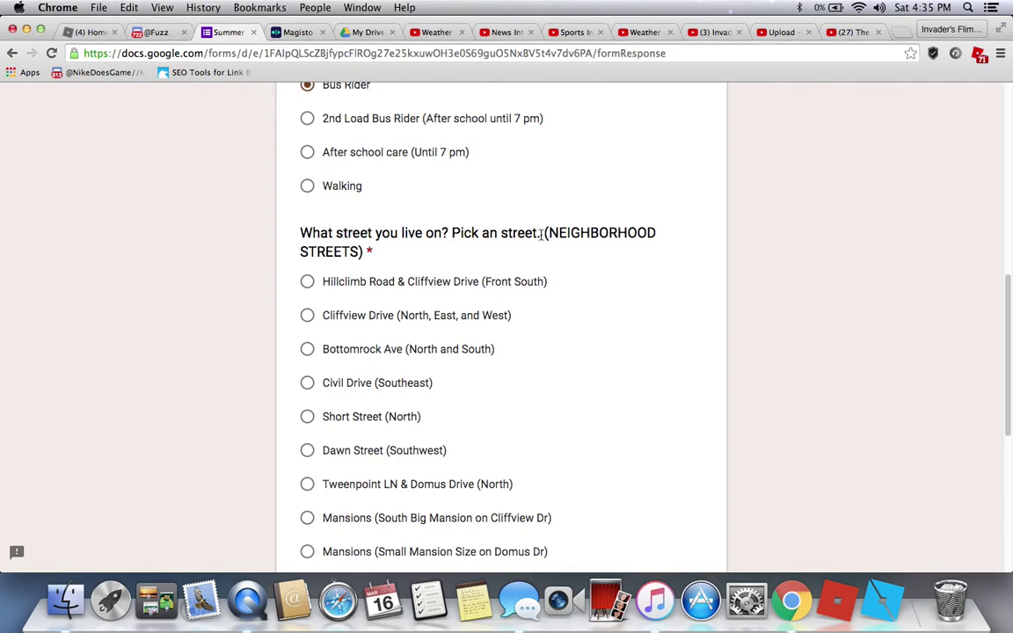
left_click_drag(448, 232, 566, 233)
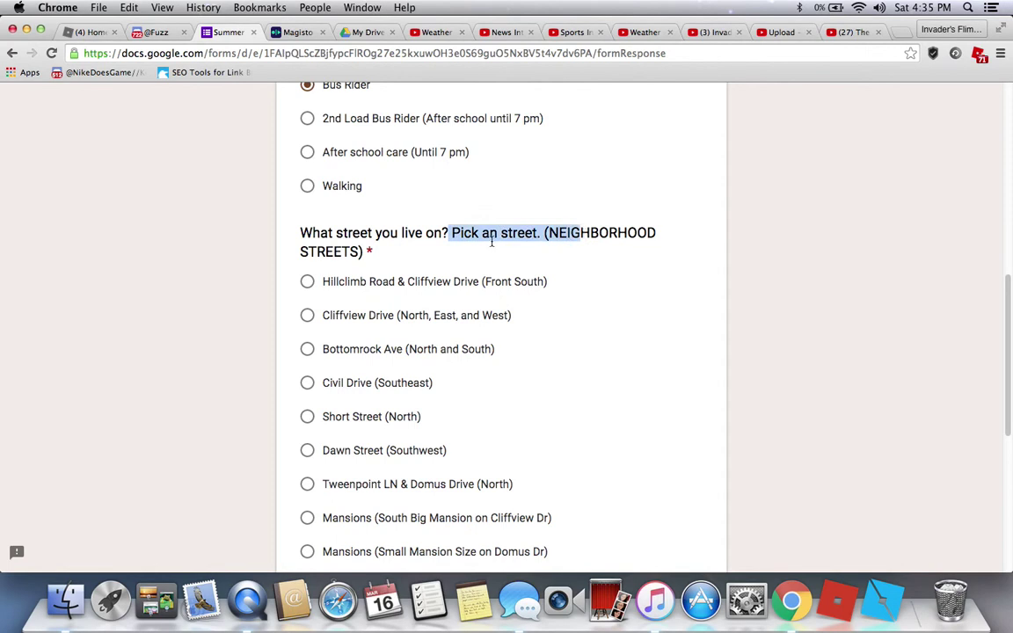
left_click(190, 274)
scroll(188, 293, "down", 2)
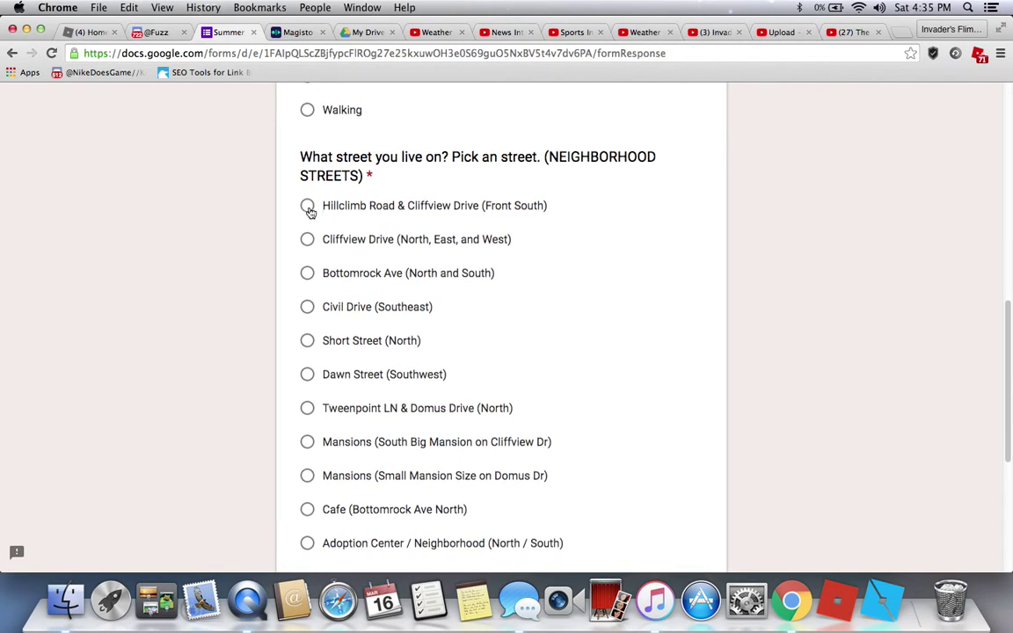
scroll(307, 207, "down", 5)
scroll(307, 214, "up", 5)
scroll(281, 213, "down", 3)
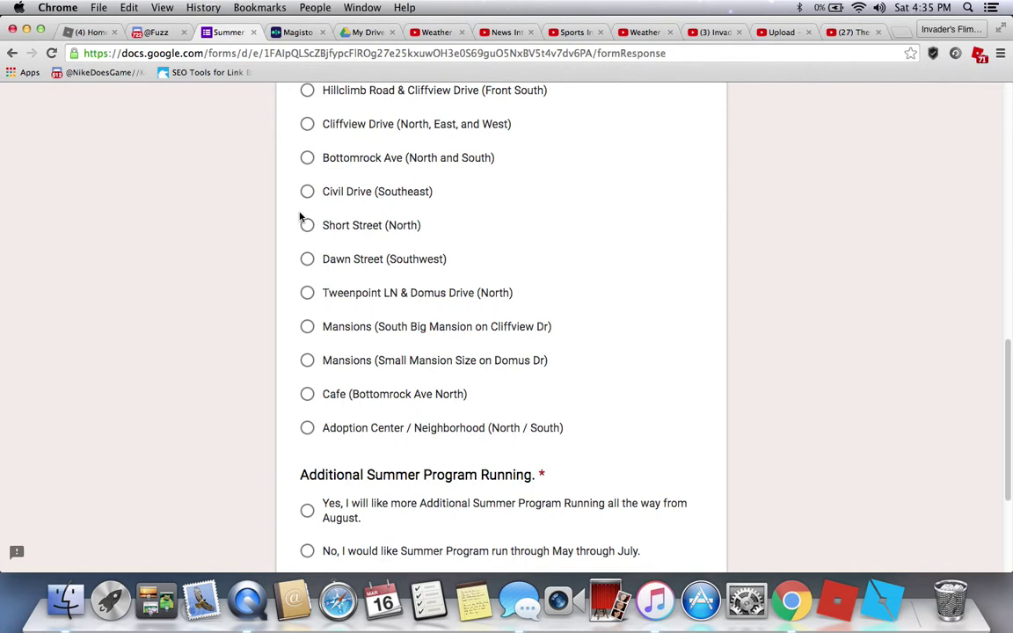
scroll(300, 217, "up", 2)
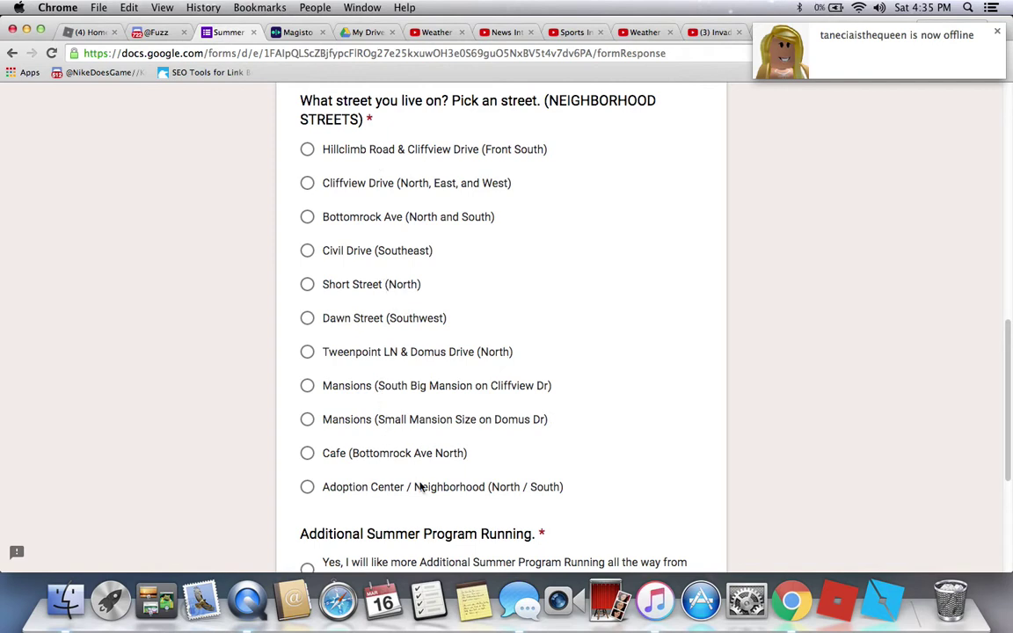
left_click(389, 353)
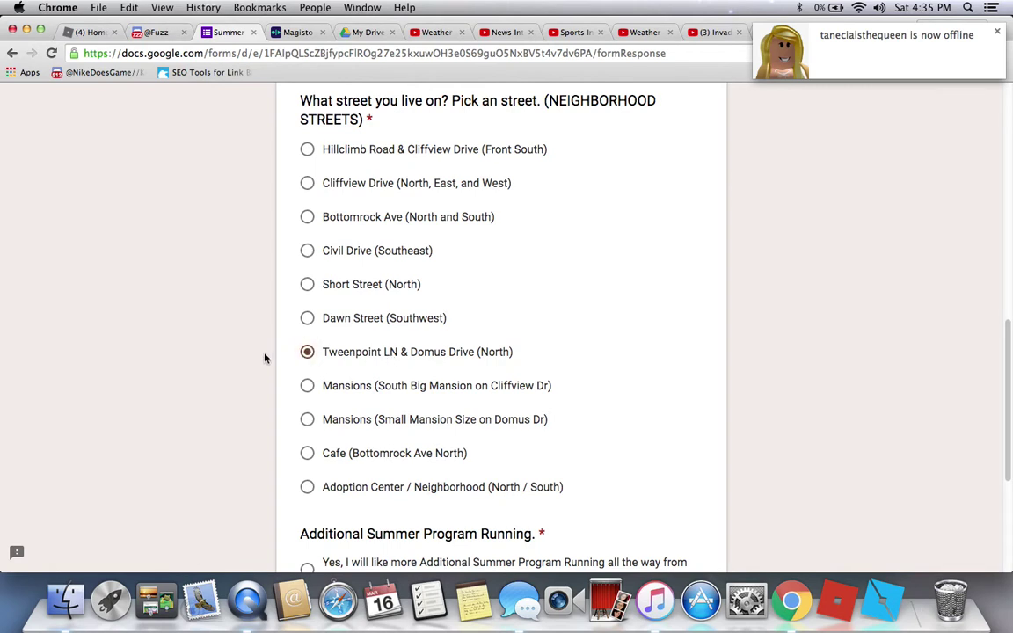
left_click(384, 384)
triple_click(222, 396)
Step: Answer Yes to more Additional Summer Program Running all the way from August, and continue to the following form section
scroll(223, 398, "down", 5)
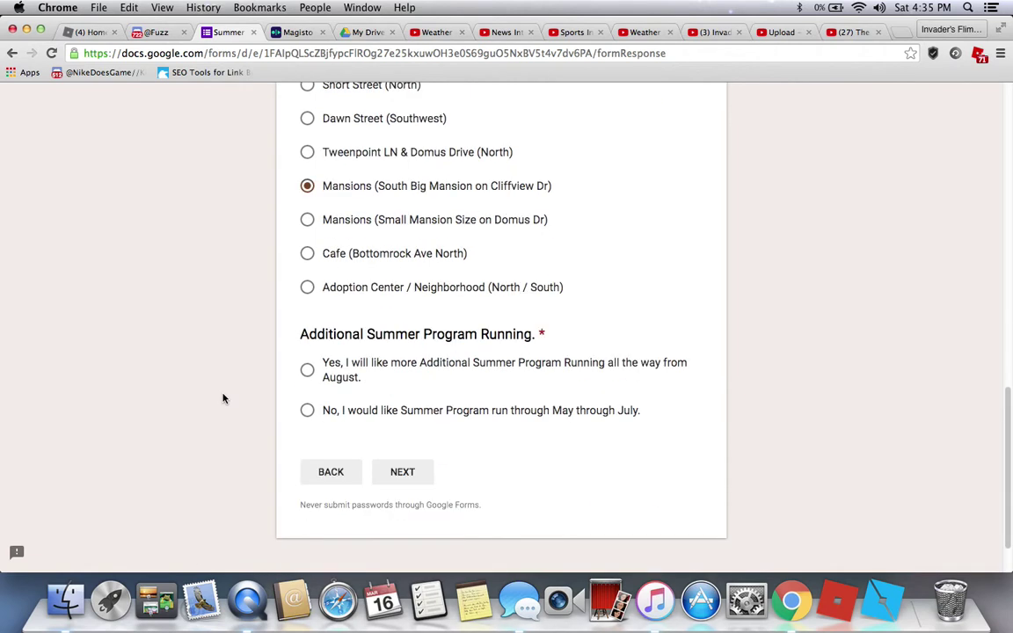
scroll(222, 397, "up", 3)
scroll(222, 397, "down", 1)
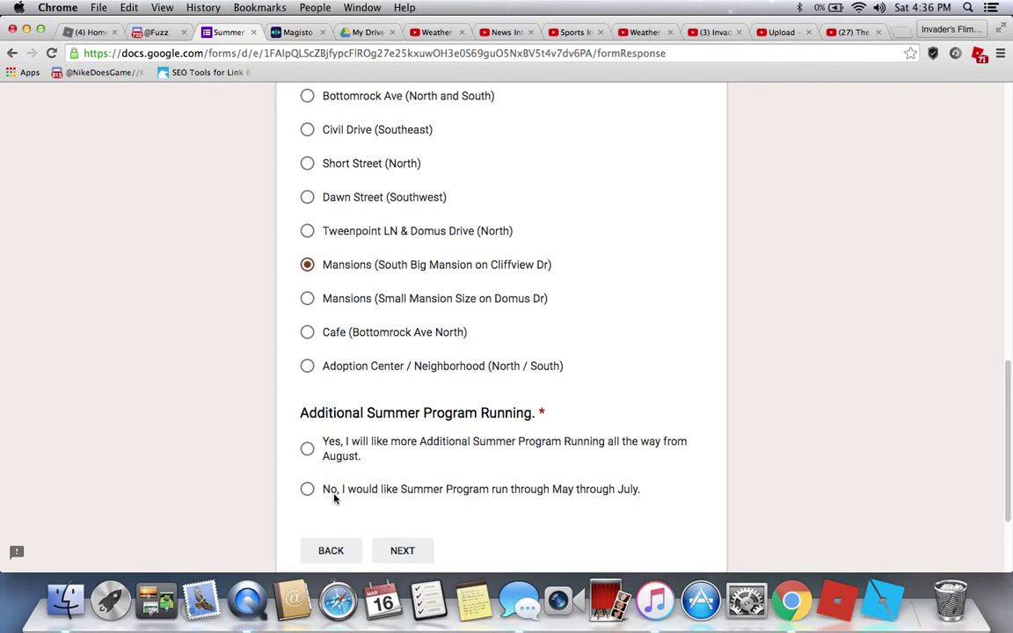
left_click(308, 447)
left_click_drag(295, 414, 475, 417)
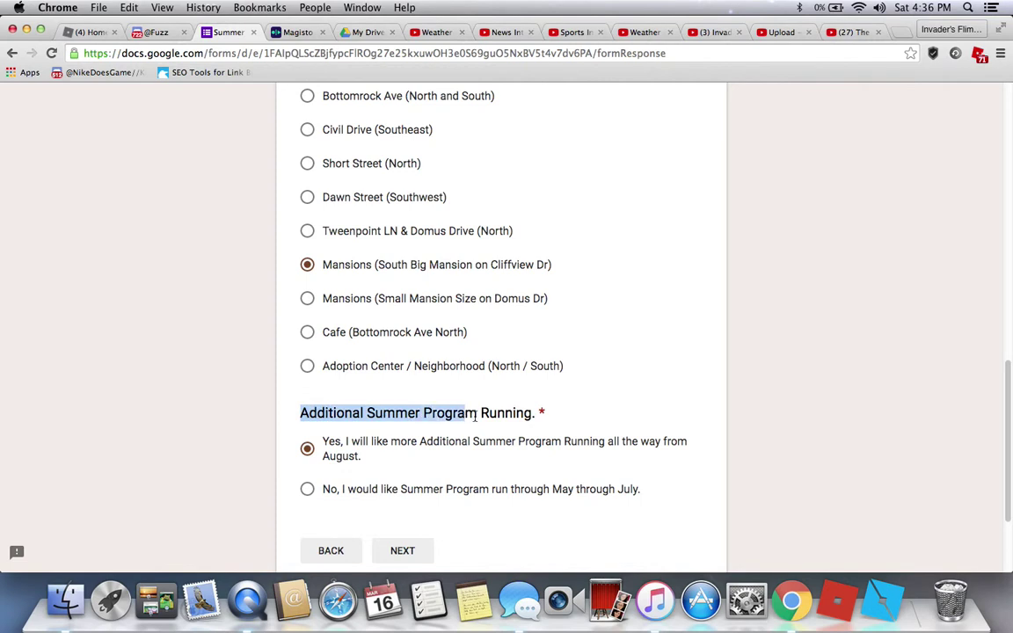
left_click(199, 409)
left_click(402, 552)
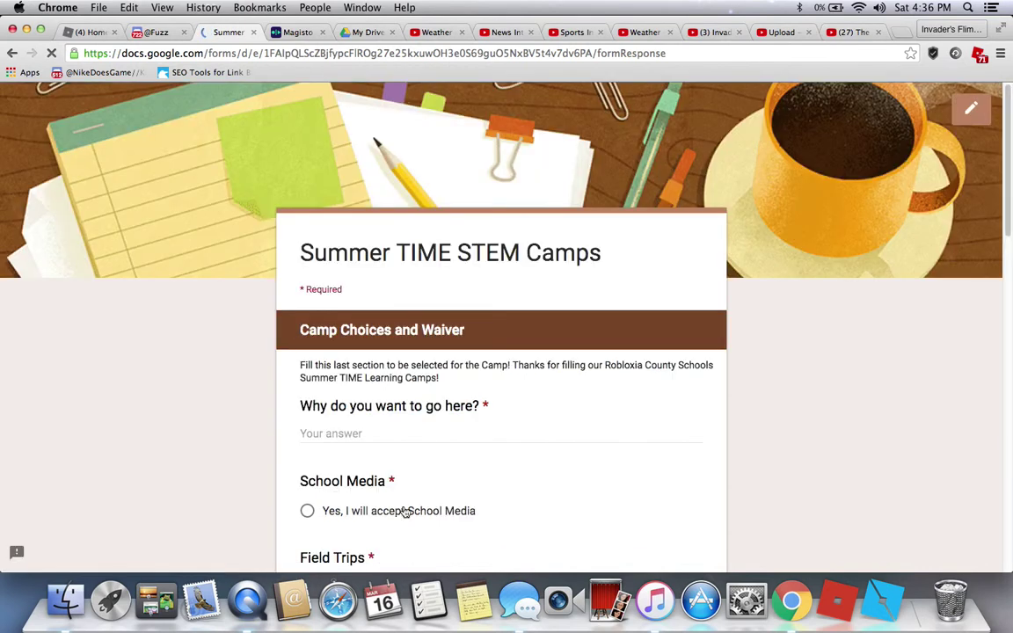
Step: Answer "Why do you want to go here?" with "Because, STEM Learning the best. EXAMPLE ONLY"
scroll(402, 499, "down", 5)
scroll(405, 440, "up", 3)
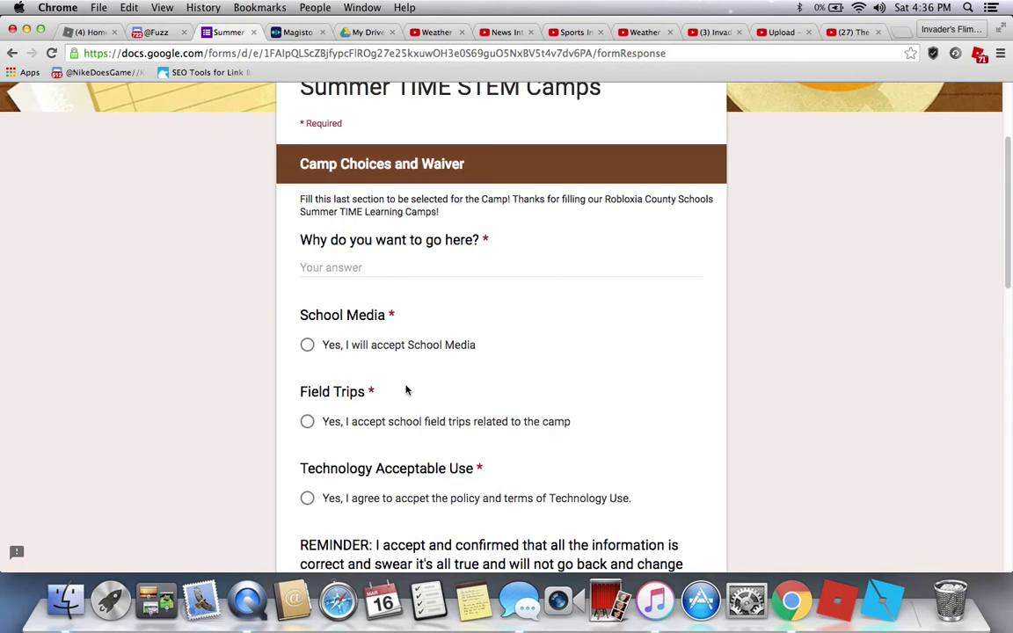
left_click_drag(300, 200, 638, 217)
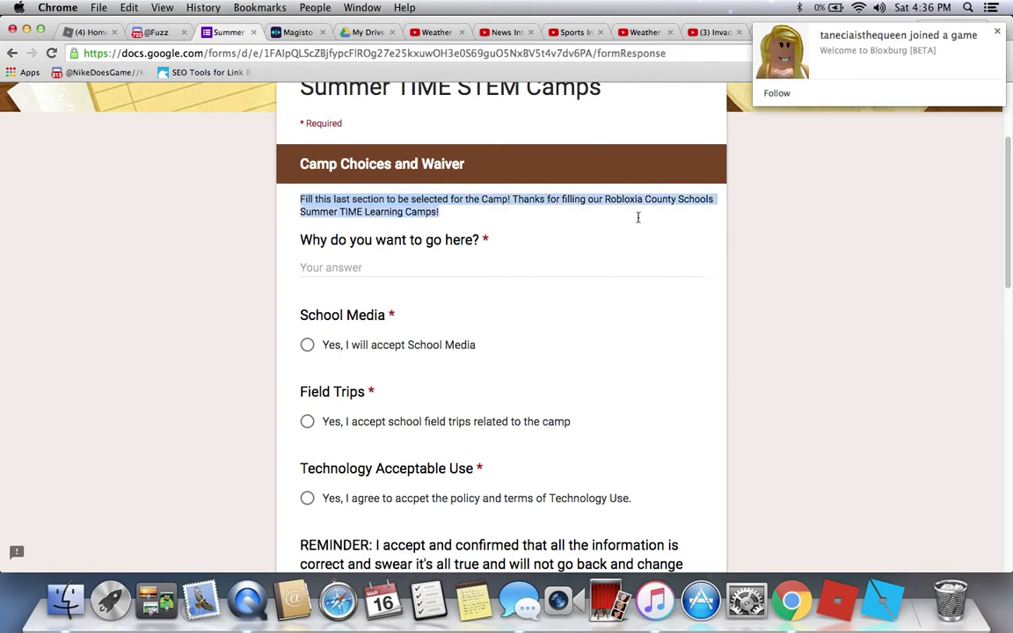
left_click(134, 287)
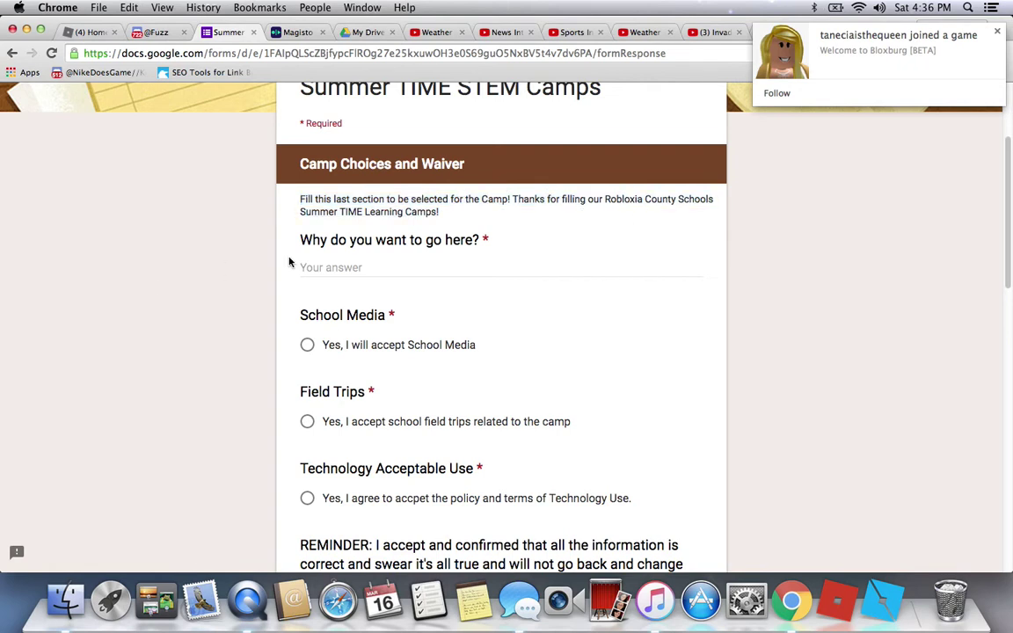
left_click_drag(301, 239, 421, 239)
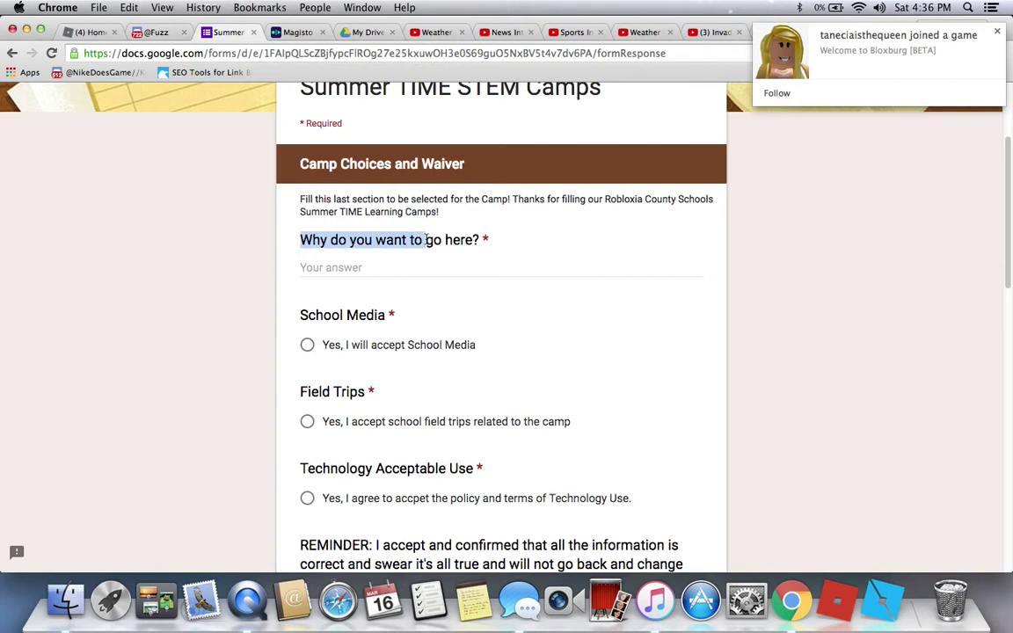
left_click(410, 273)
type("K")
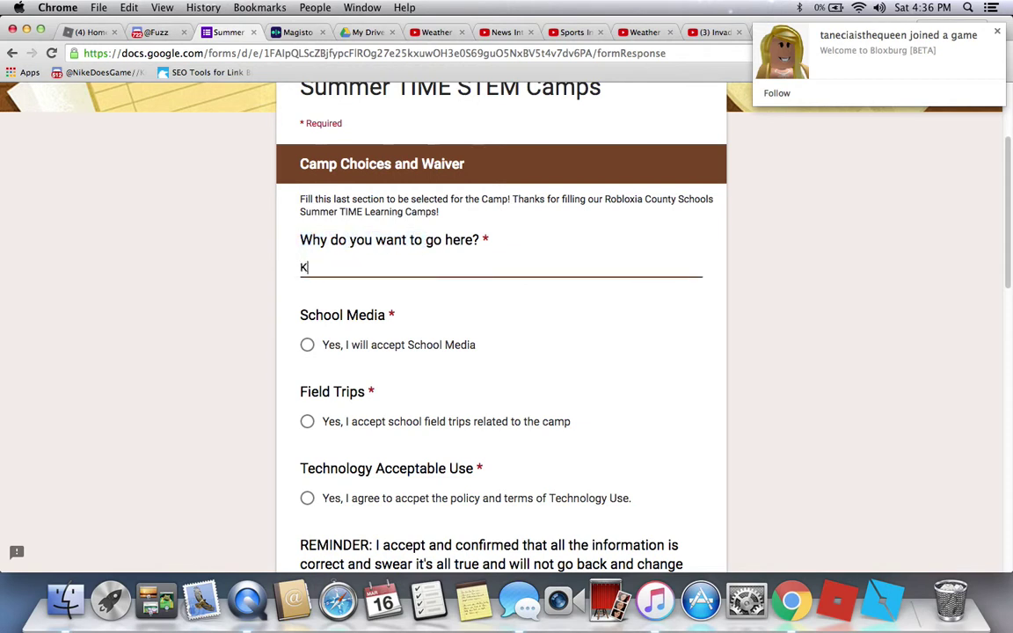
key("BackSpace")
type("Be")
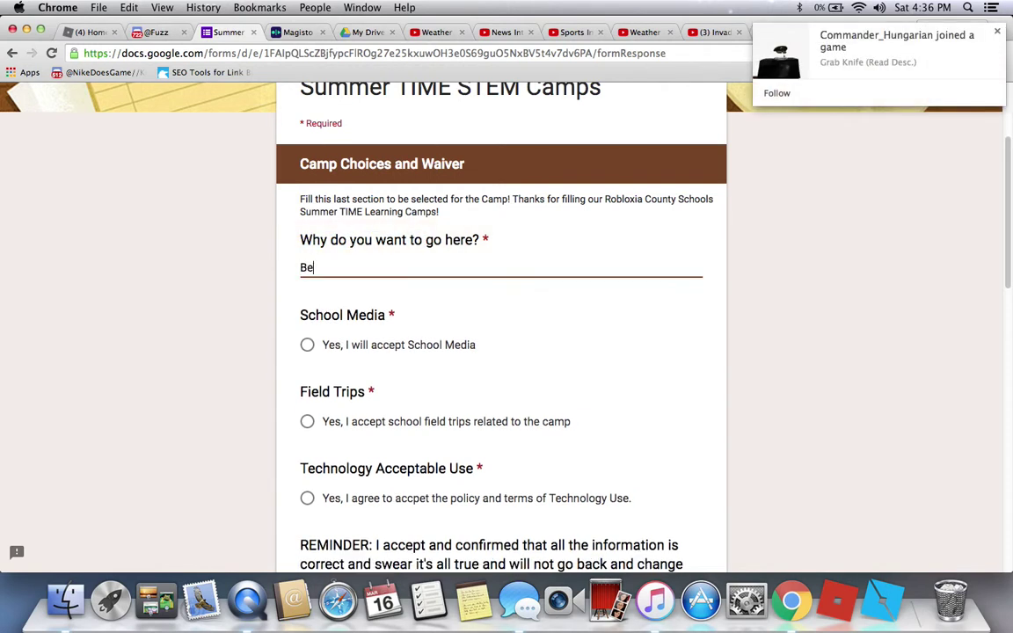
type("cause, STEM L")
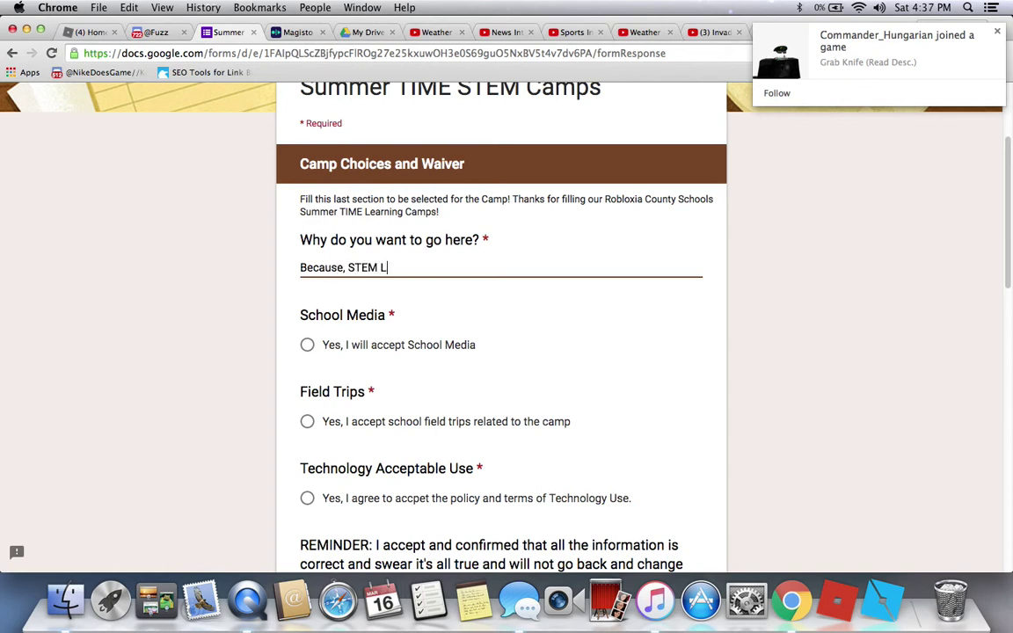
type("earning the best")
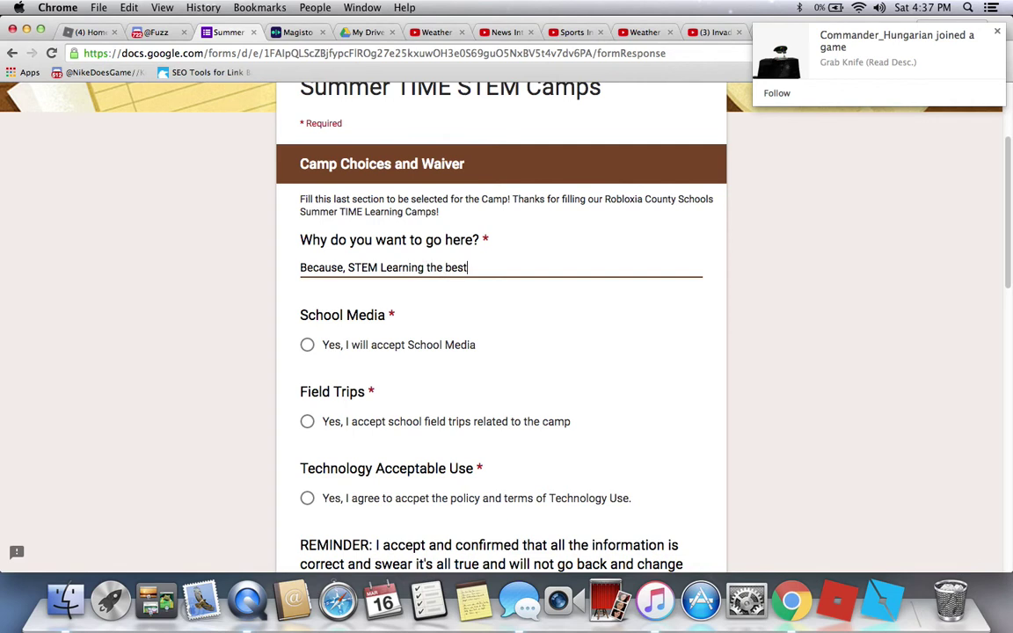
key("BackSpace")
type(". EXAMP")
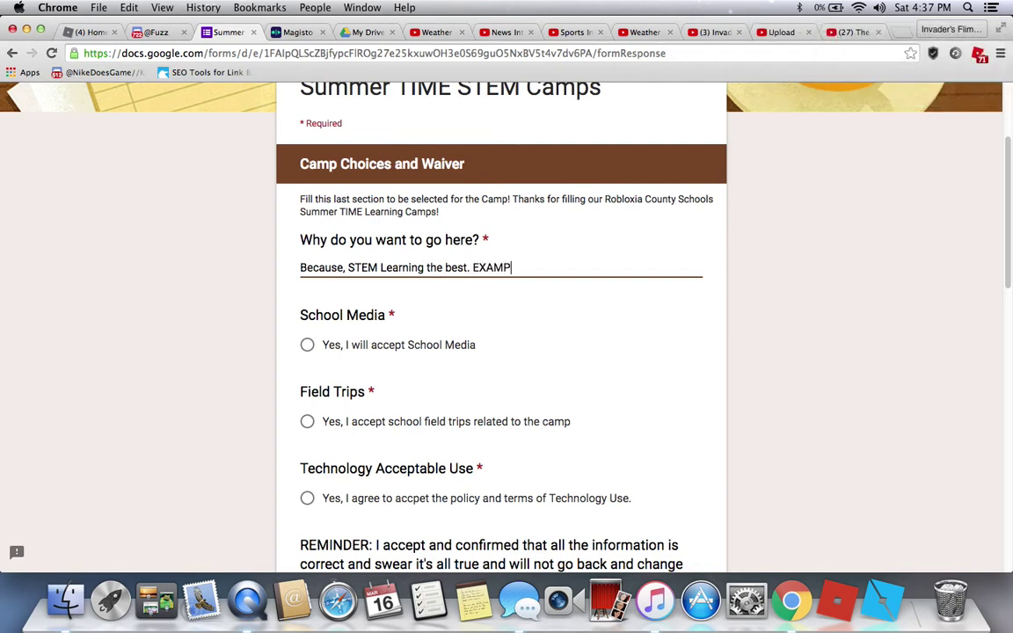
type("LE ONLY")
left_click(290, 267)
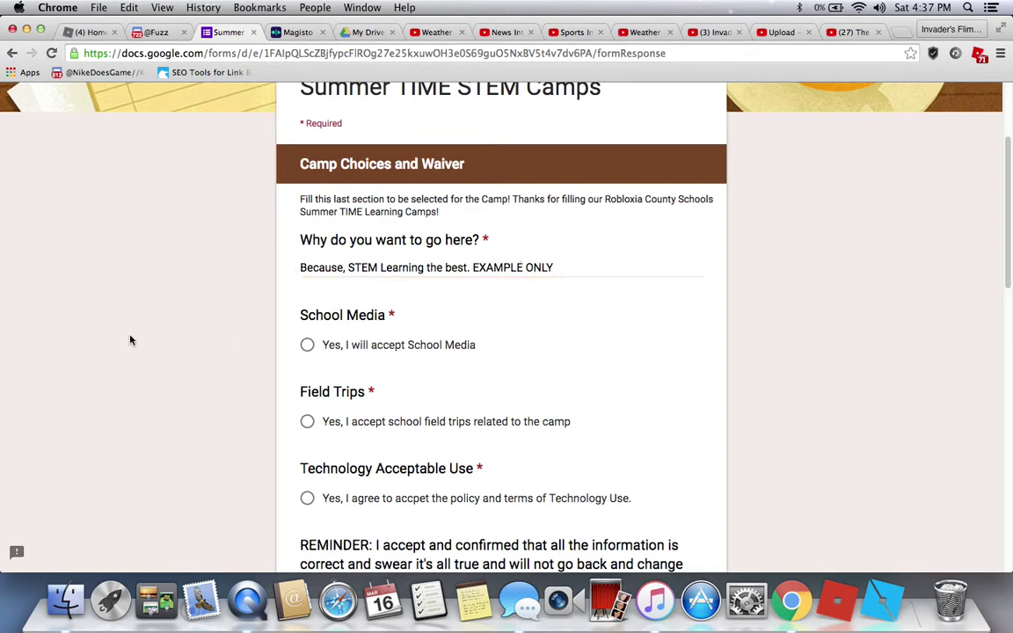
left_click(301, 268)
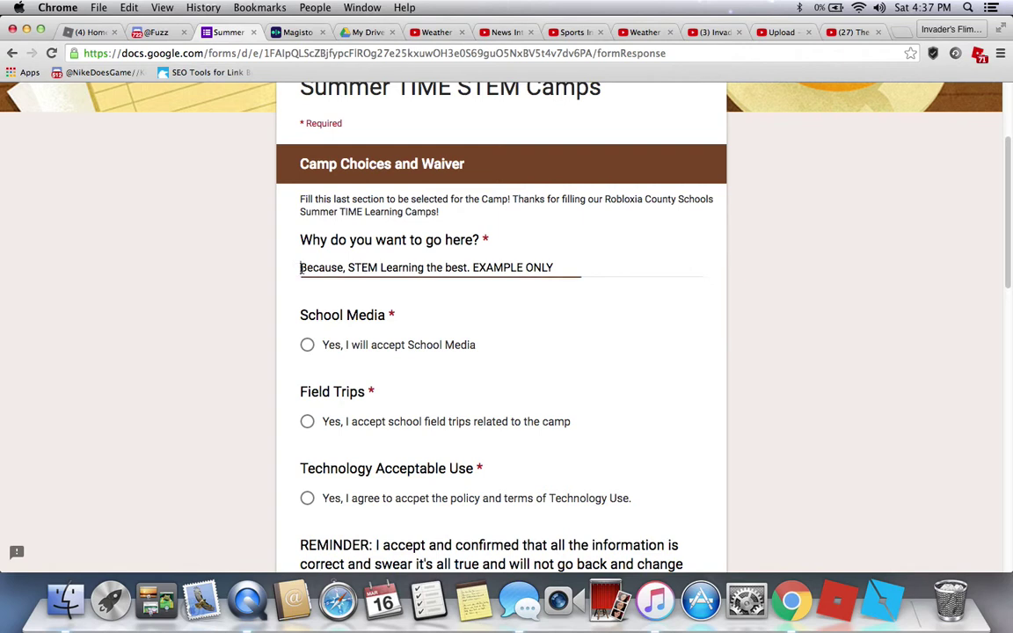
triple_click(314, 267)
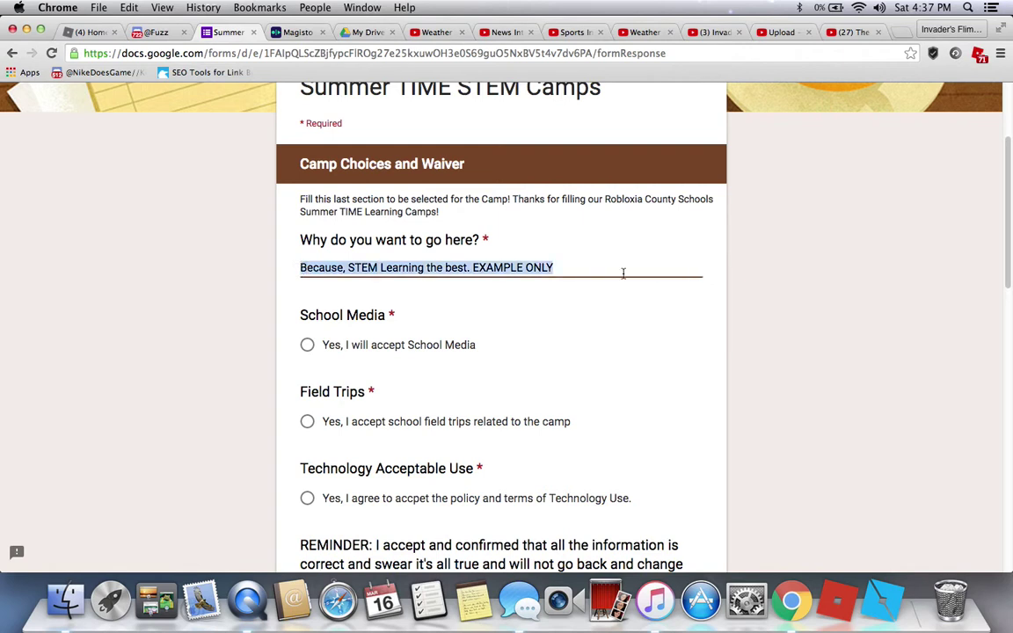
left_click(127, 419)
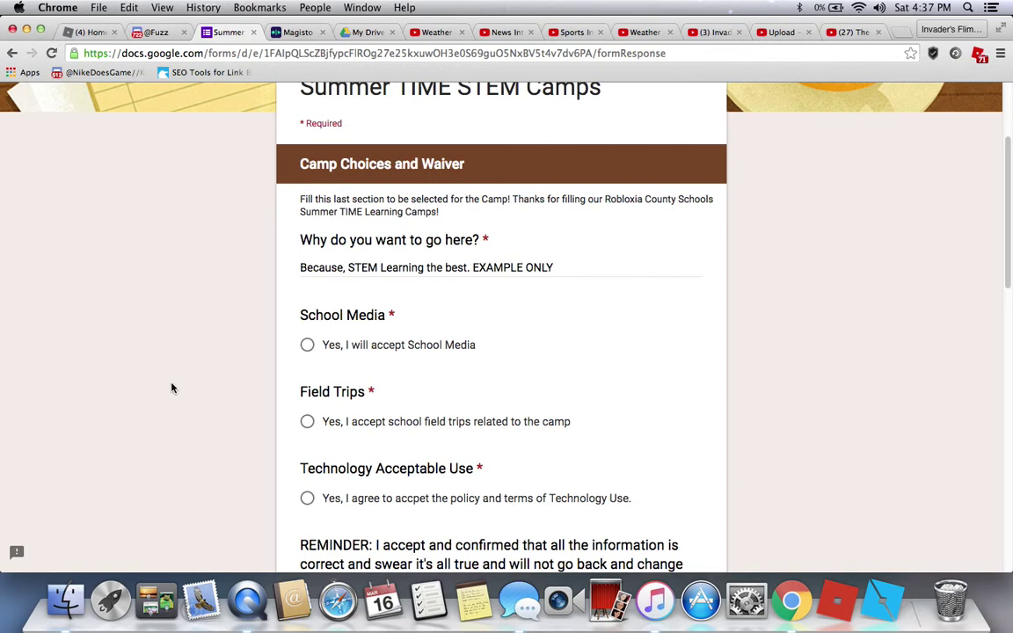
Step: Accept the School Media, Field Trips and Technology Acceptable Use statements in the Camp Choices and Waiver section
scroll(174, 380, "down", 4)
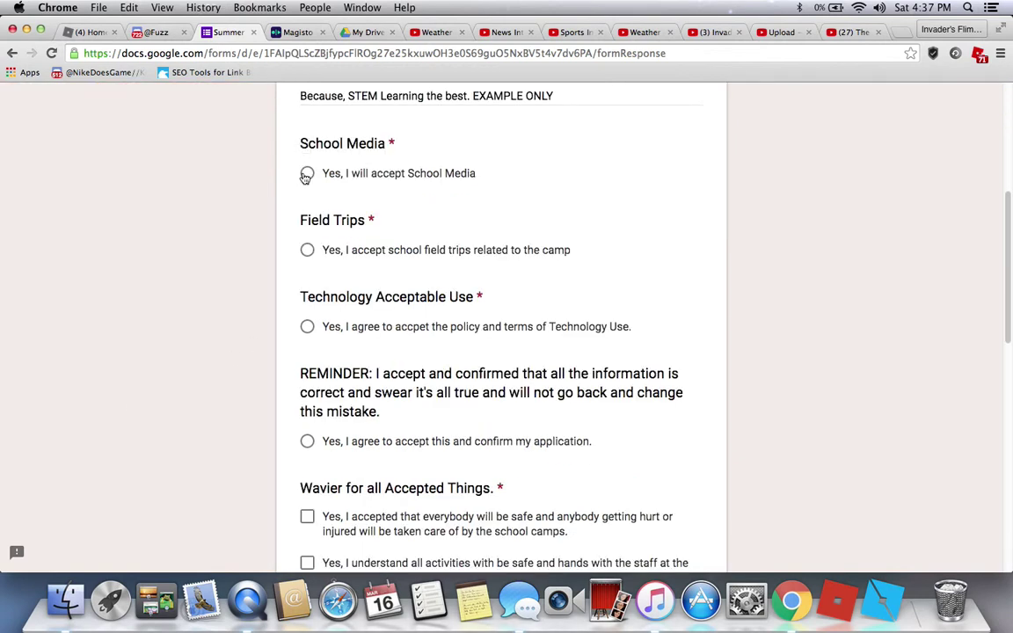
left_click_drag(270, 126, 457, 361)
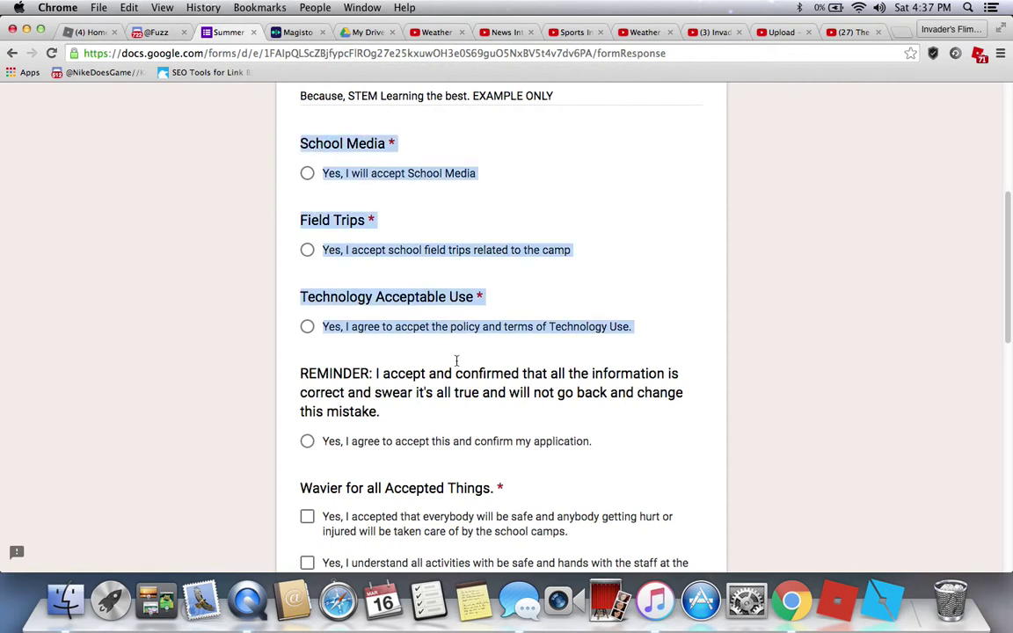
left_click(249, 169)
left_click(309, 174)
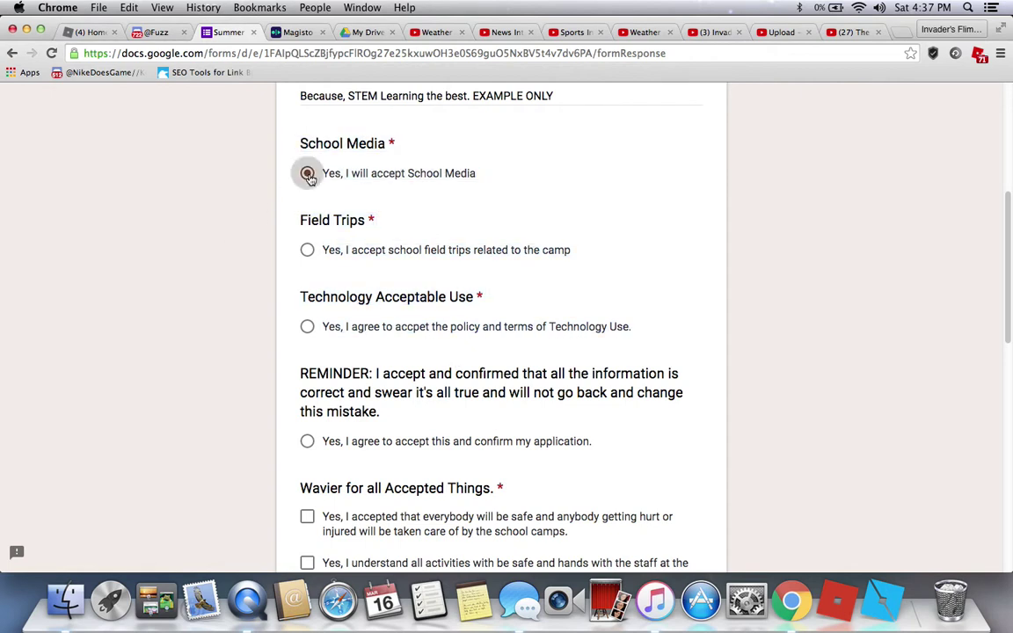
left_click(307, 251)
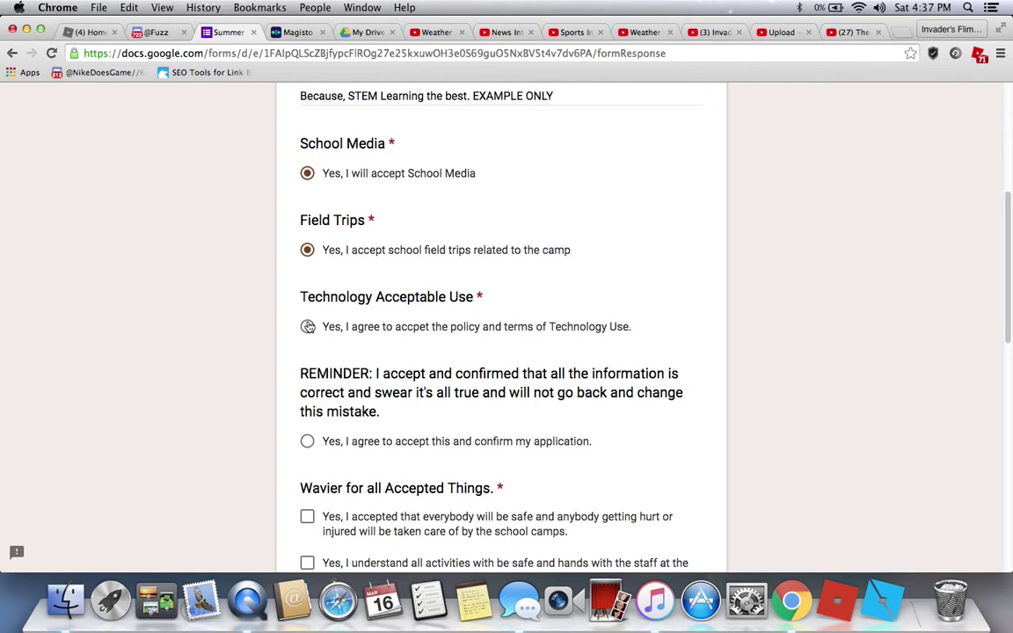
key("F1")
left_click(308, 328)
Step: Agree to the REMINDER statement with "Yes, I agree to accept this and confirm my application."
scroll(218, 342, "down", 2)
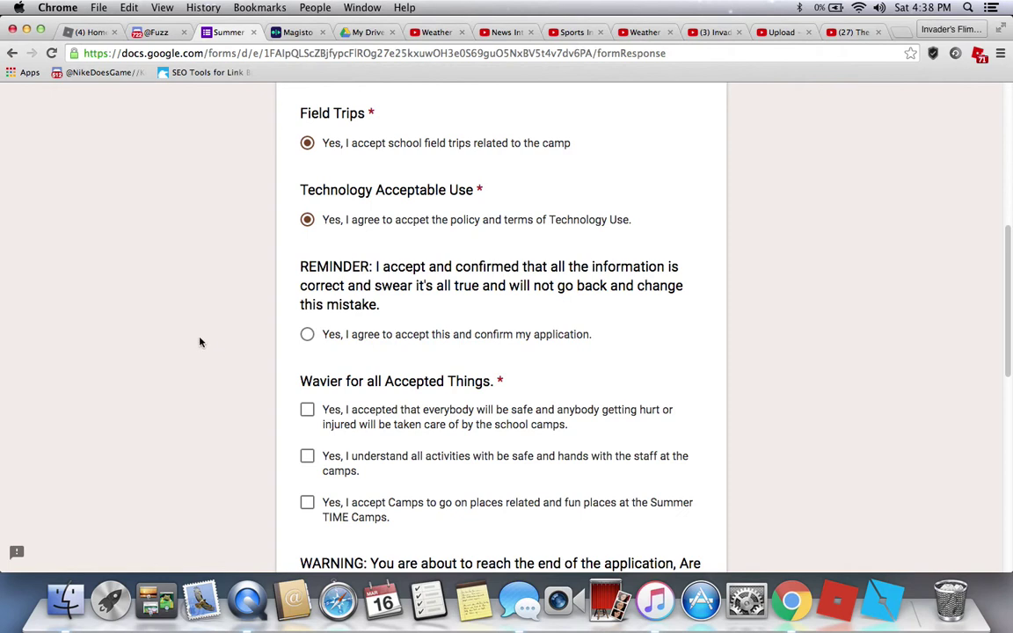
scroll(202, 341, "up", 3)
scroll(200, 342, "up", 3)
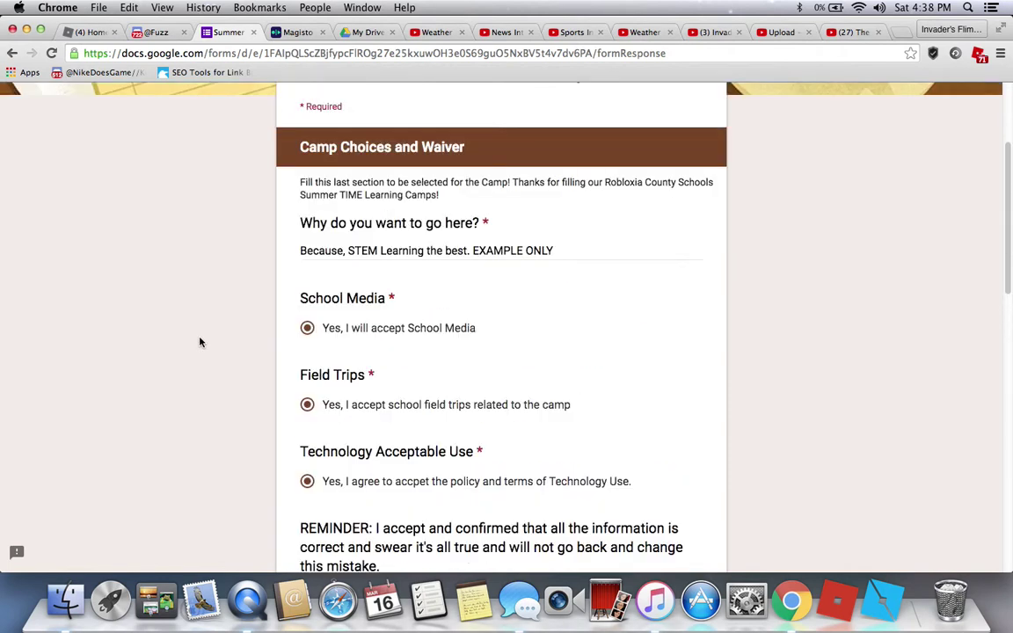
scroll(200, 342, "down", 4)
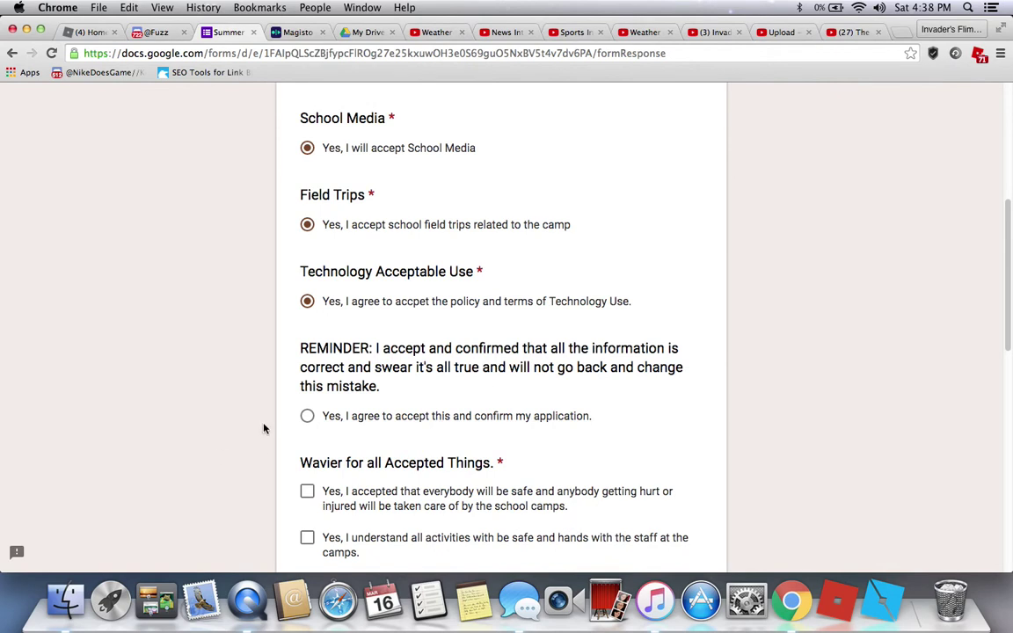
left_click(307, 416)
scroll(239, 397, "up", 5)
scroll(239, 396, "down", 1)
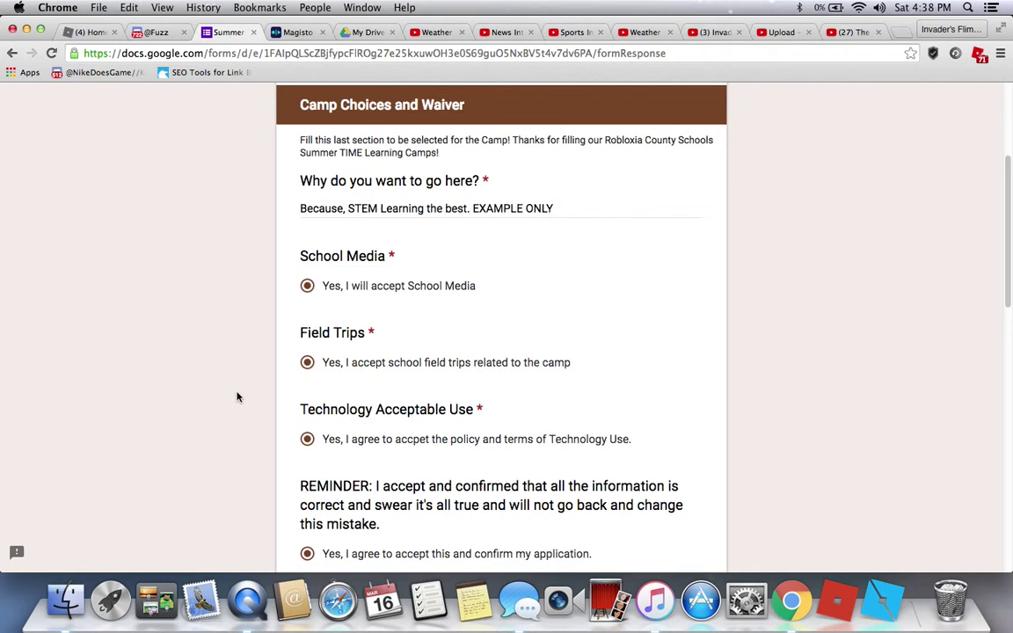
Step: Accept all three waiver statements, covering injury care, safe activities with staff, and trips to camp-related places
scroll(237, 396, "down", 3)
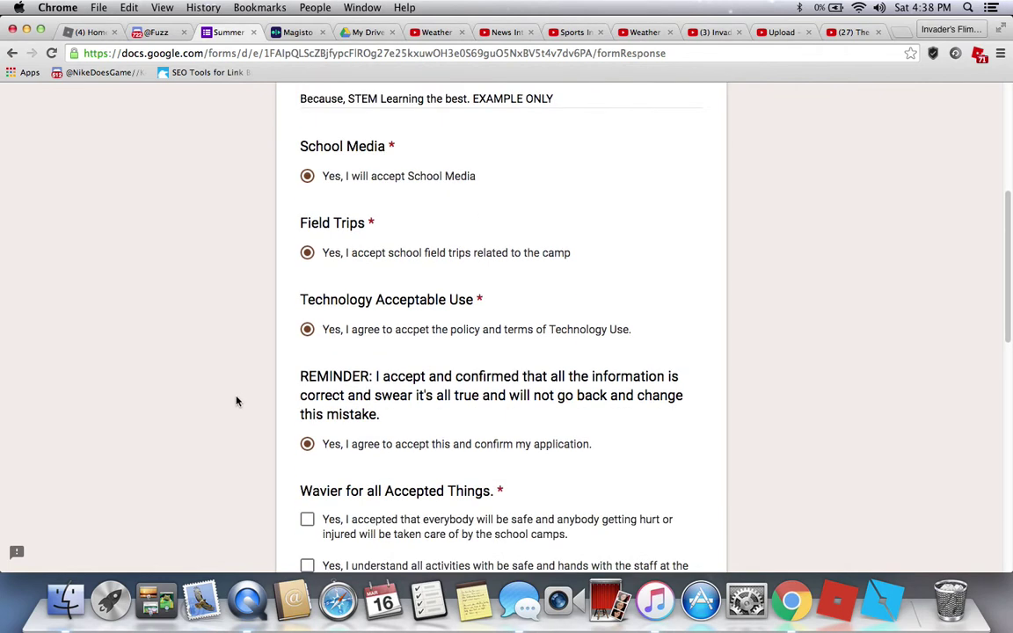
scroll(235, 402, "down", 3)
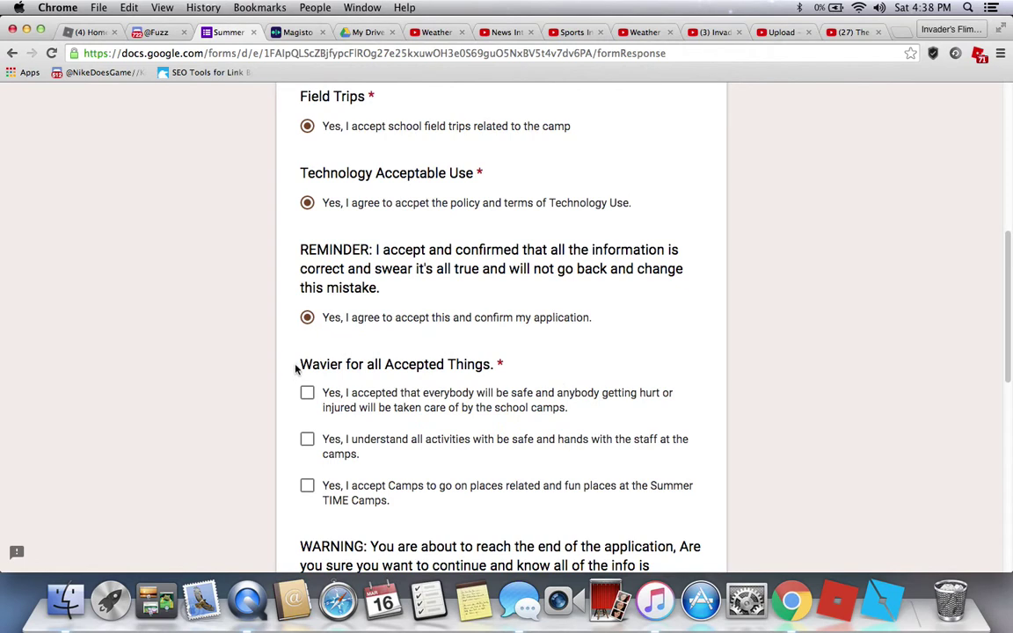
scroll(304, 360, "down", 2)
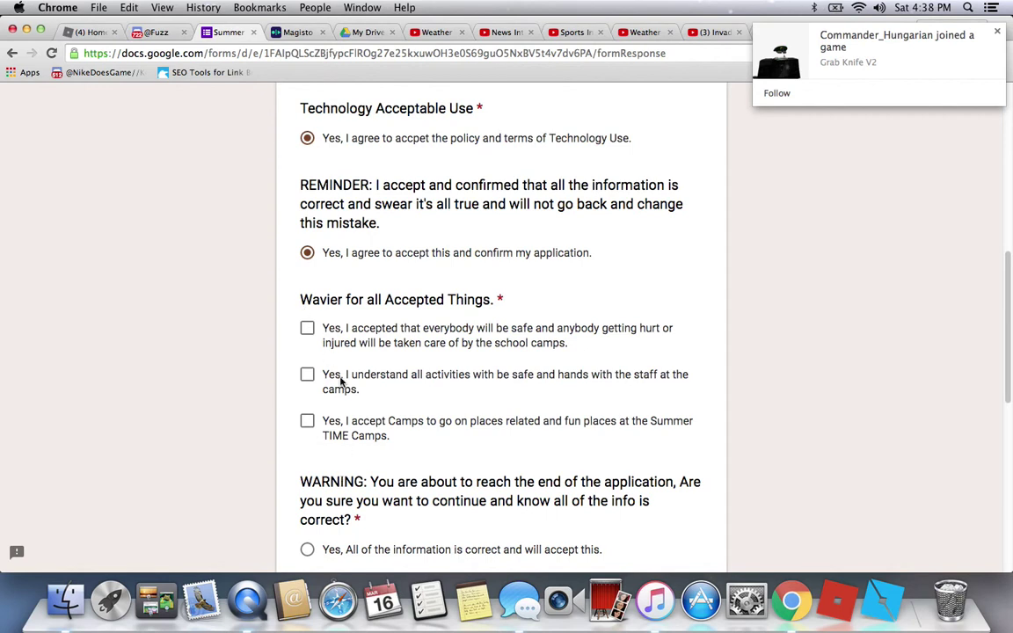
left_click(307, 329)
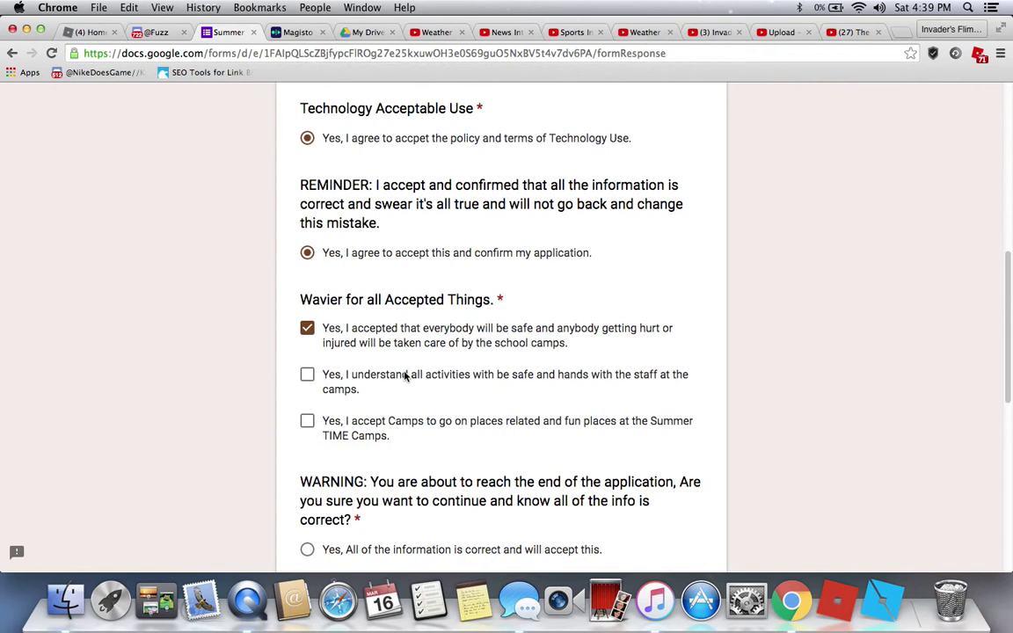
left_click(455, 377)
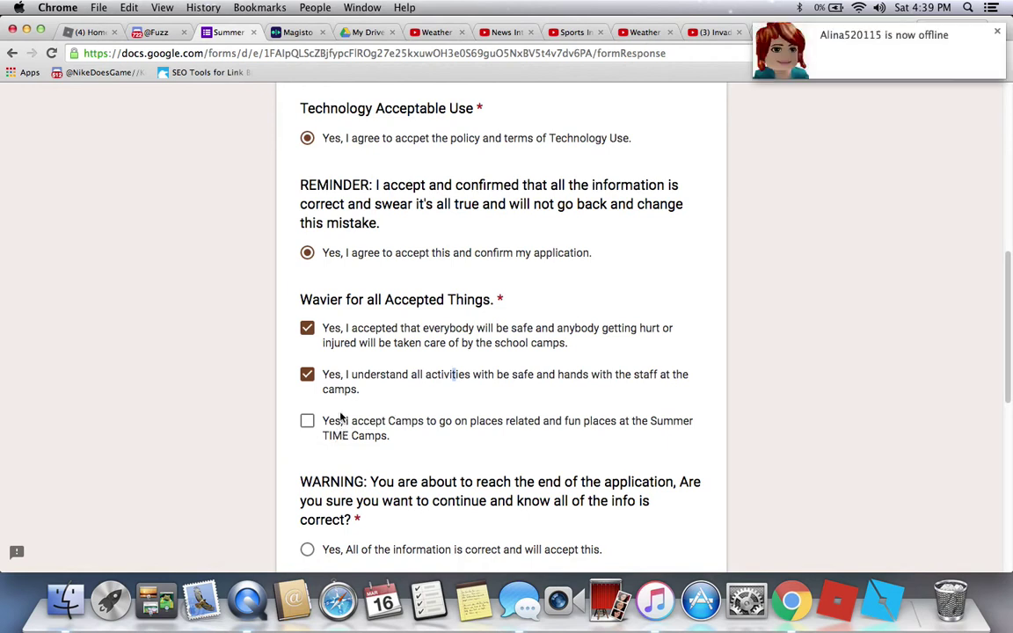
left_click(423, 420)
Step: Confirm in the WARNING question that all of the information is correct and choose "Large Size" as the T-shirt size
scroll(217, 413, "down", 1)
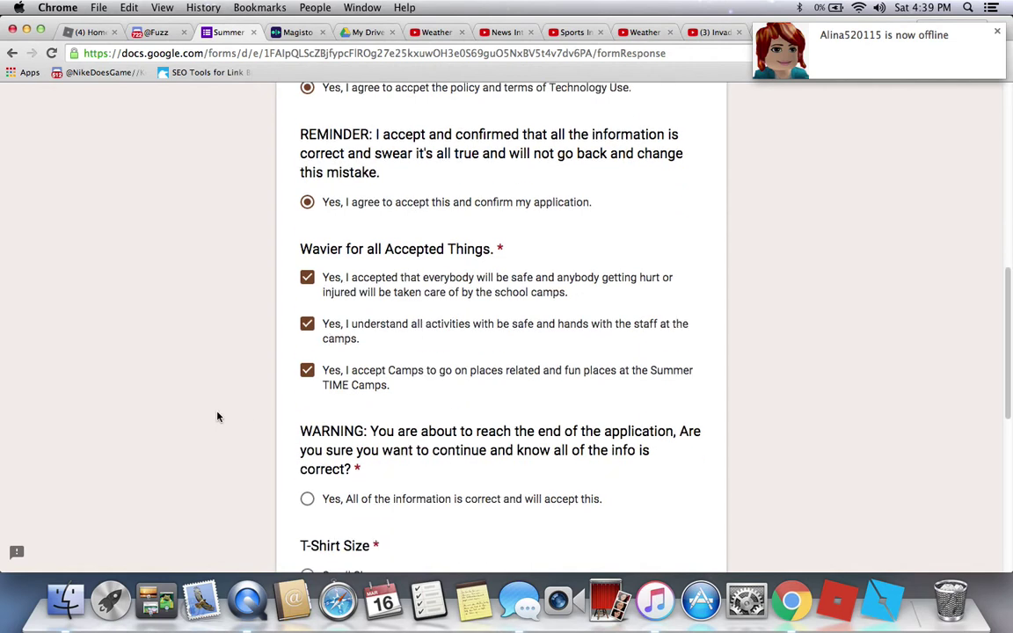
scroll(219, 416, "down", 1)
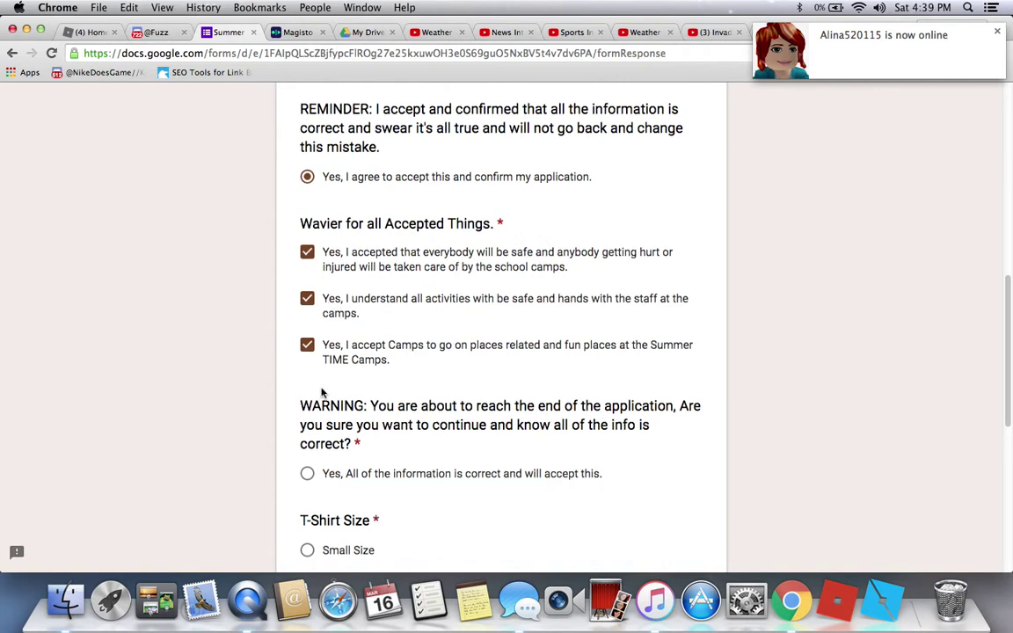
scroll(324, 378, "down", 2)
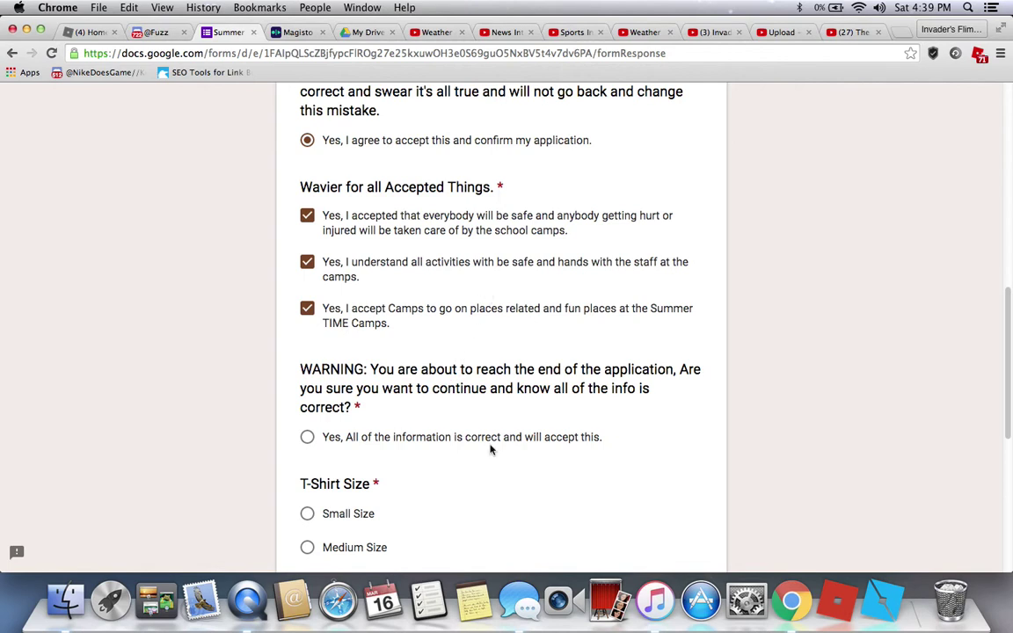
left_click(339, 437)
scroll(223, 430, "down", 5)
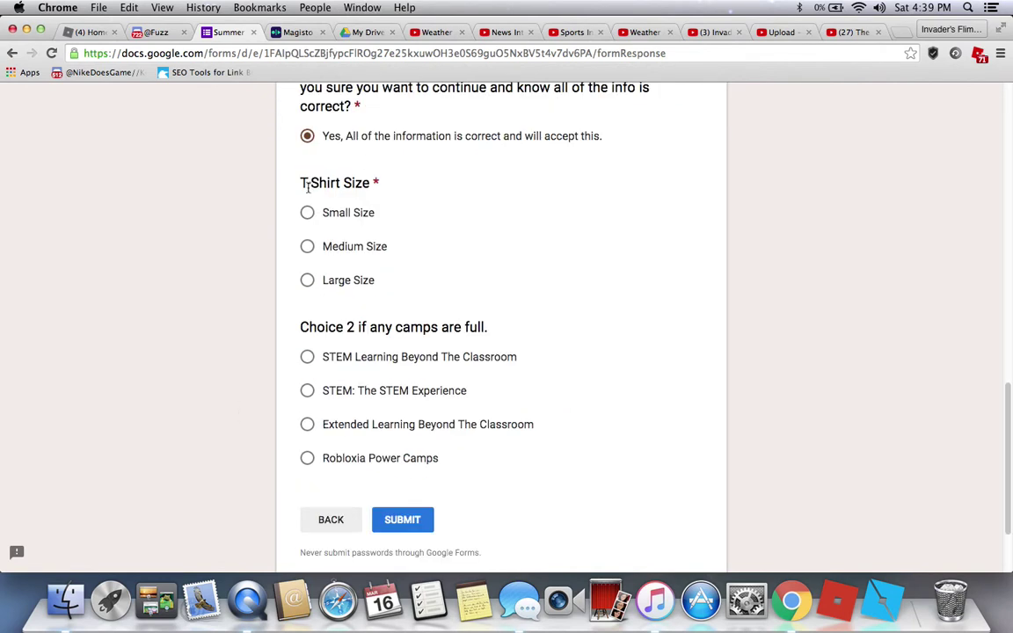
left_click(324, 280)
Step: Try "STEM: The STEM Experience" and "Extended Learning Beyond The Classroom" as Choice 2 if any camps are full
scroll(219, 297, "down", 1)
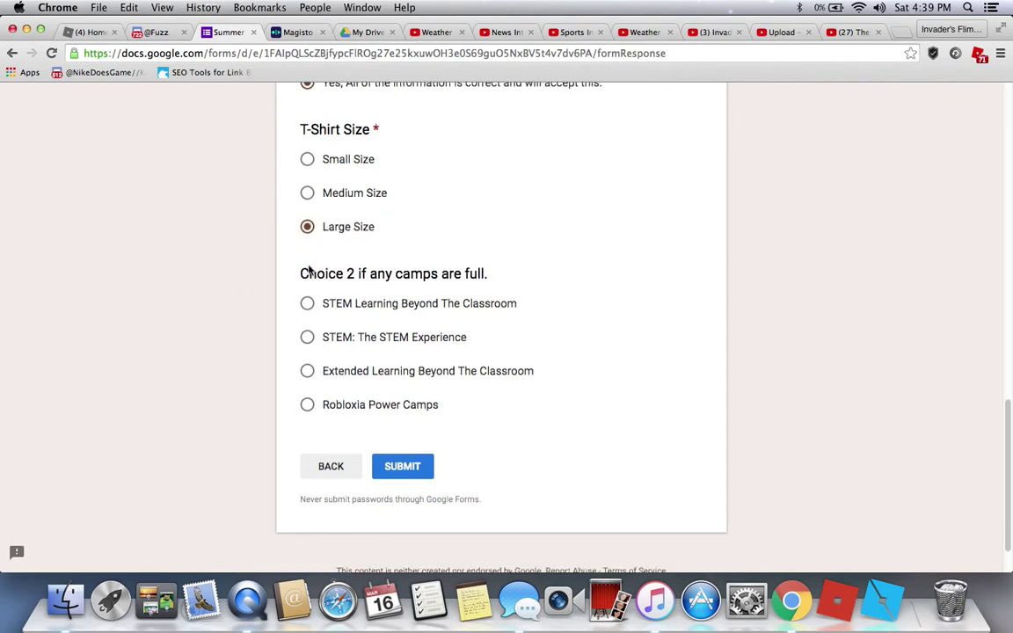
left_click_drag(294, 274, 355, 273)
left_click(216, 272)
scroll(235, 250, "up", 1)
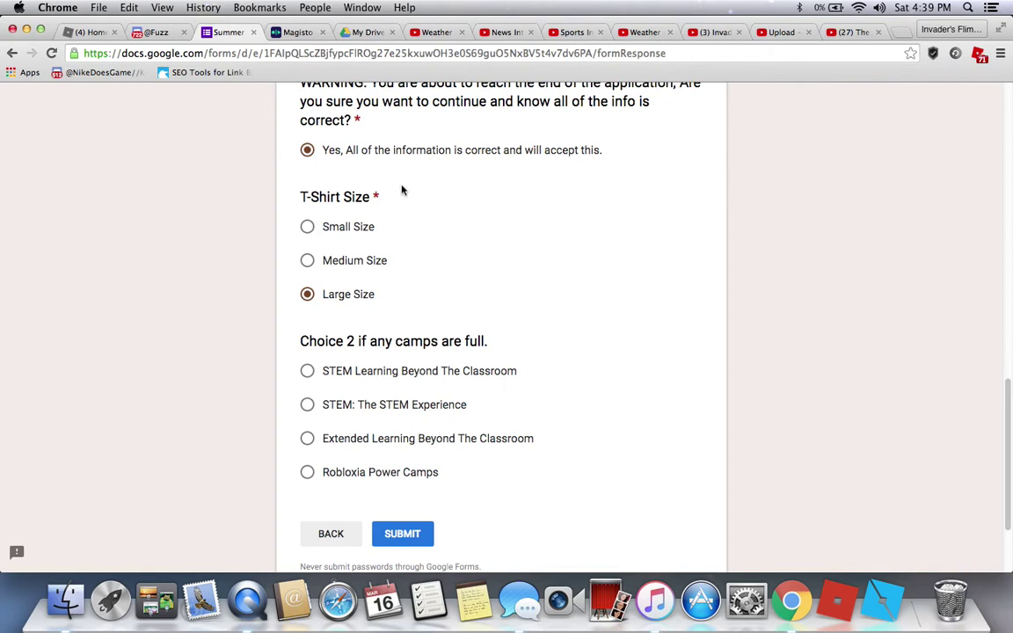
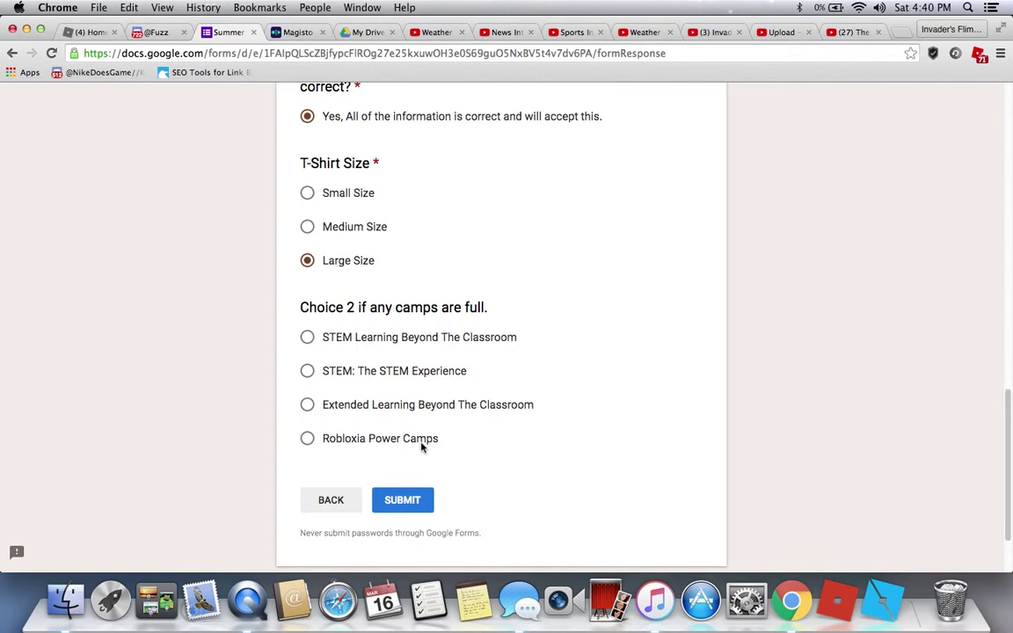
left_click(398, 369)
scroll(343, 369, "up", 2)
scroll(326, 367, "down", 2)
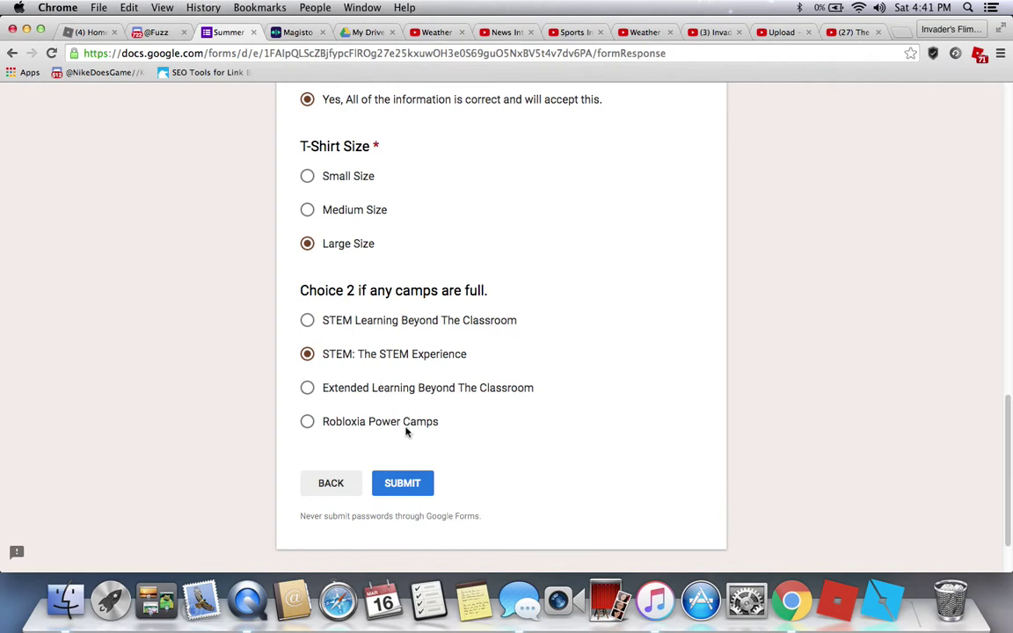
left_click(404, 328)
left_click(400, 388)
Step: Choose "STEM Learning Beyond The Classroom" as Choice 2 and submit the application form
left_click(405, 321)
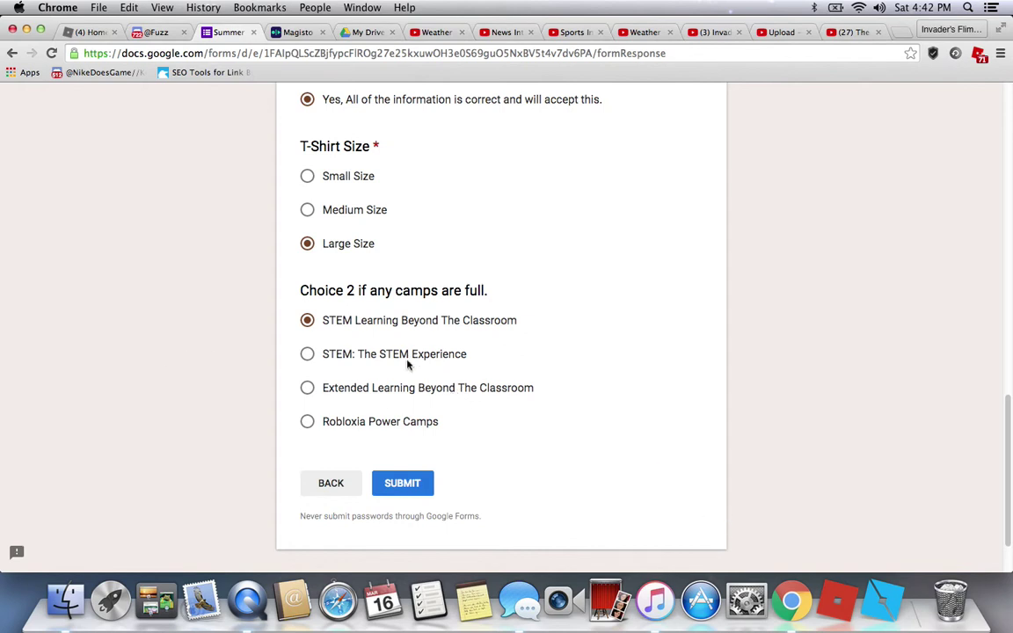
scroll(197, 362, "up", 2)
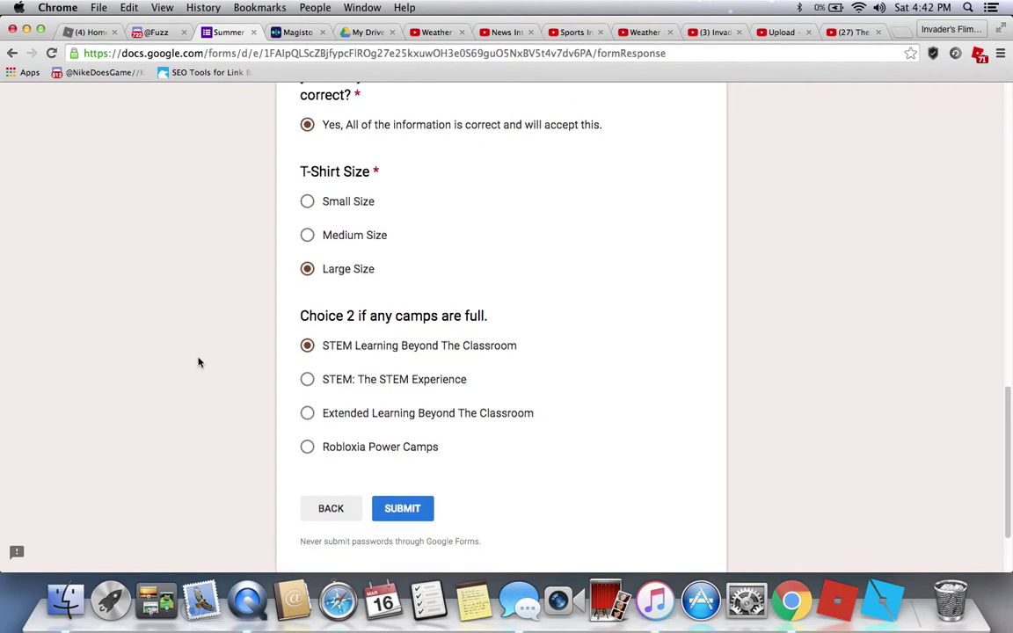
left_click(394, 513)
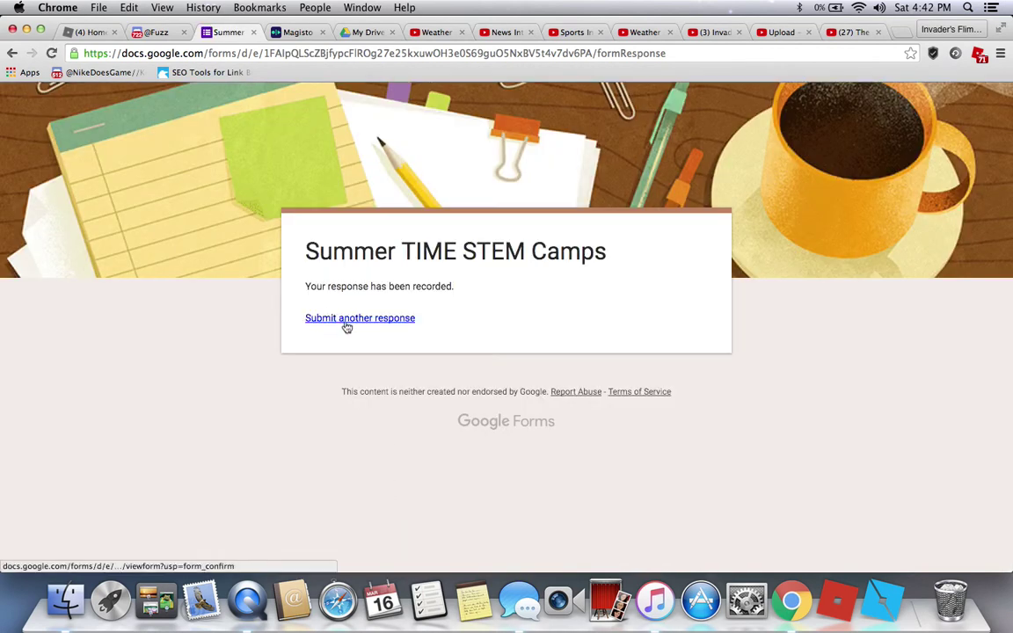
Step: Start another response to the Summer TIME STEM Camps form from the confirmation page
left_click_drag(296, 321, 426, 334)
left_click(423, 338)
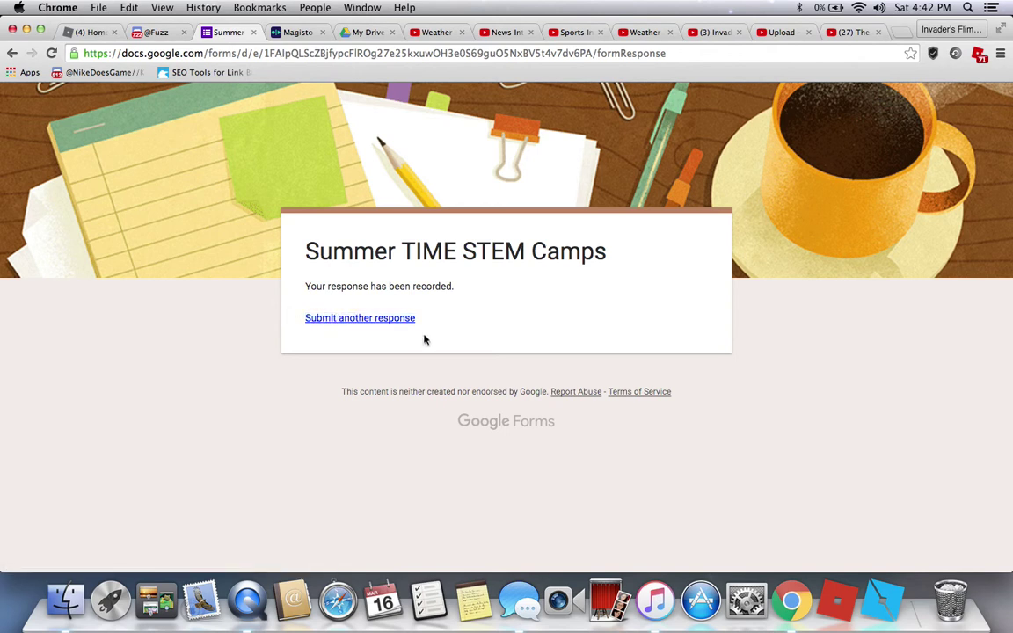
left_click_drag(326, 334, 304, 311)
left_click(332, 322)
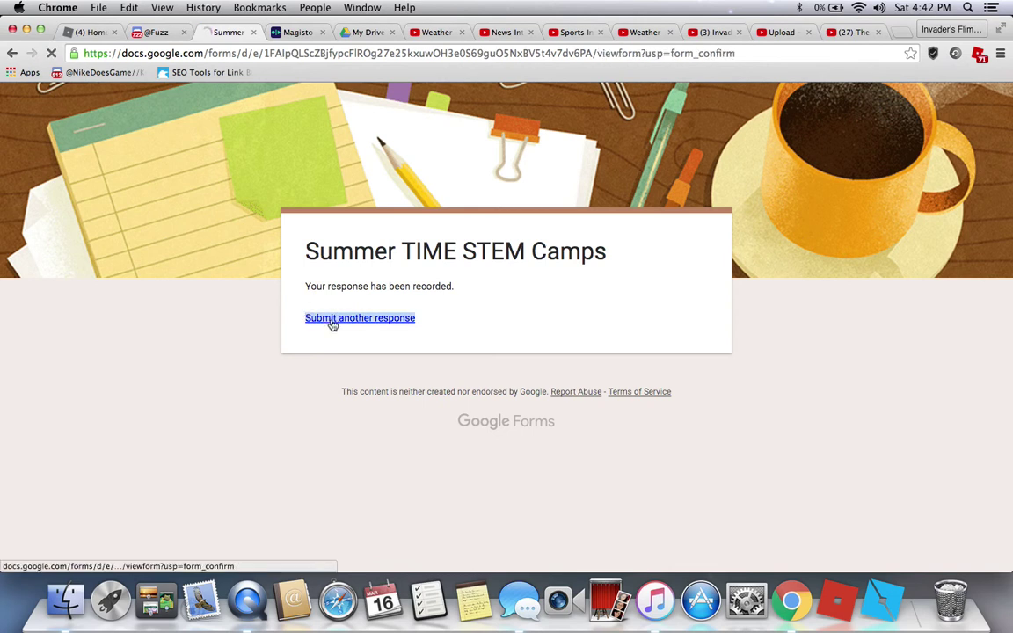